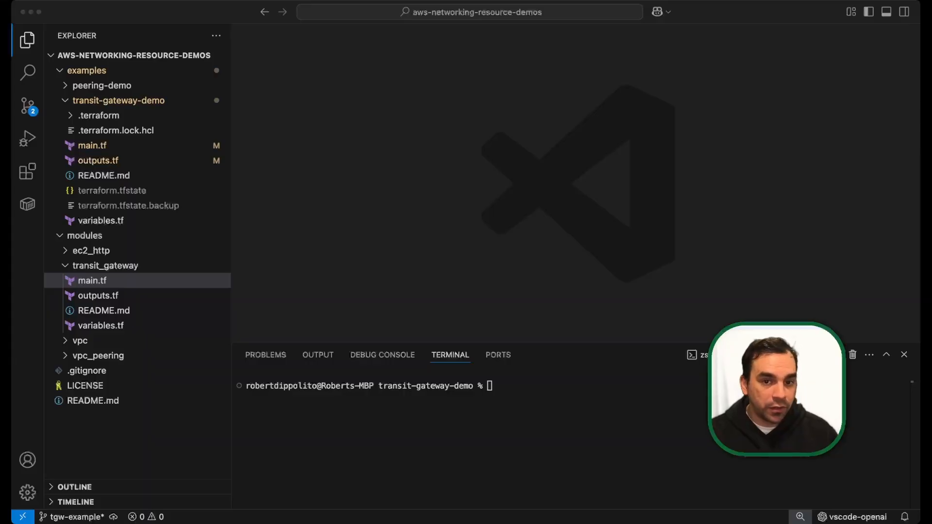
Collapse the transit-gateway-demo example folder and the transit_gateway module folder in the project tree
key("super+Tab")
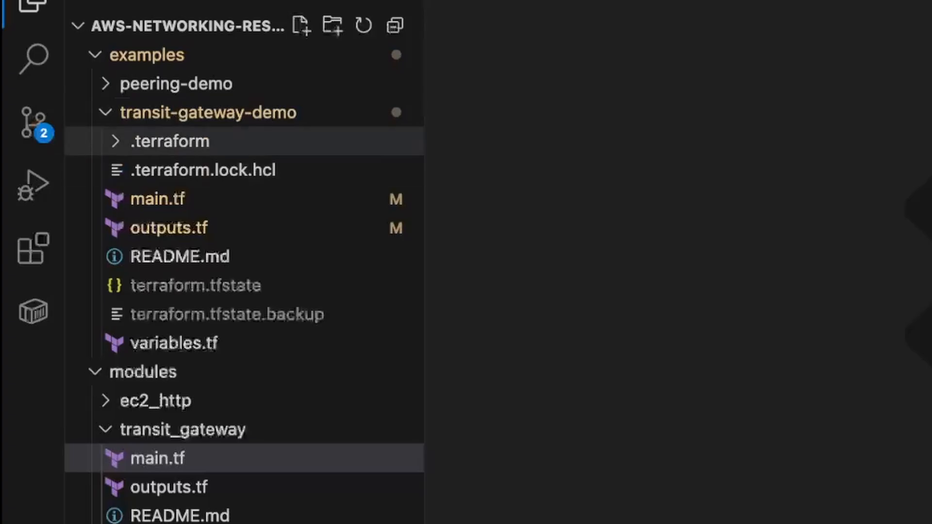
left_click(209, 112)
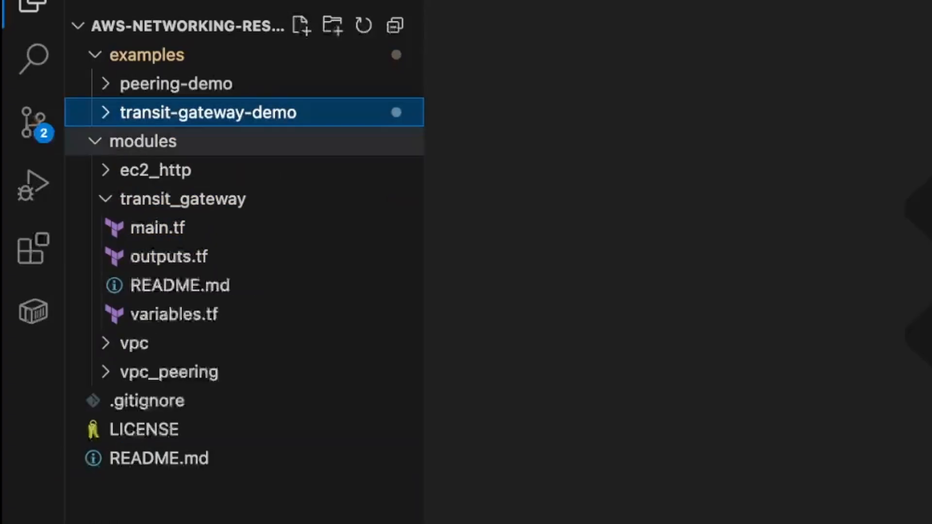
left_click(160, 142)
left_click(161, 141)
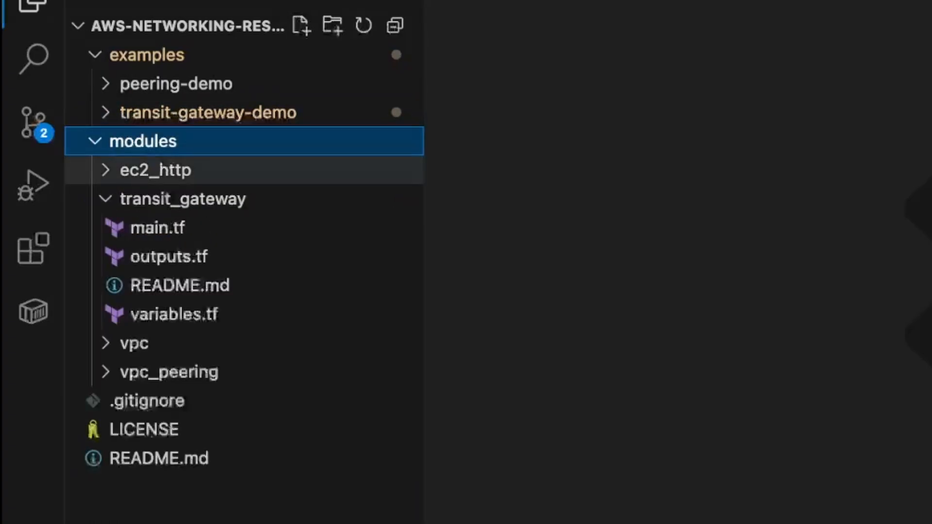
left_click(184, 199)
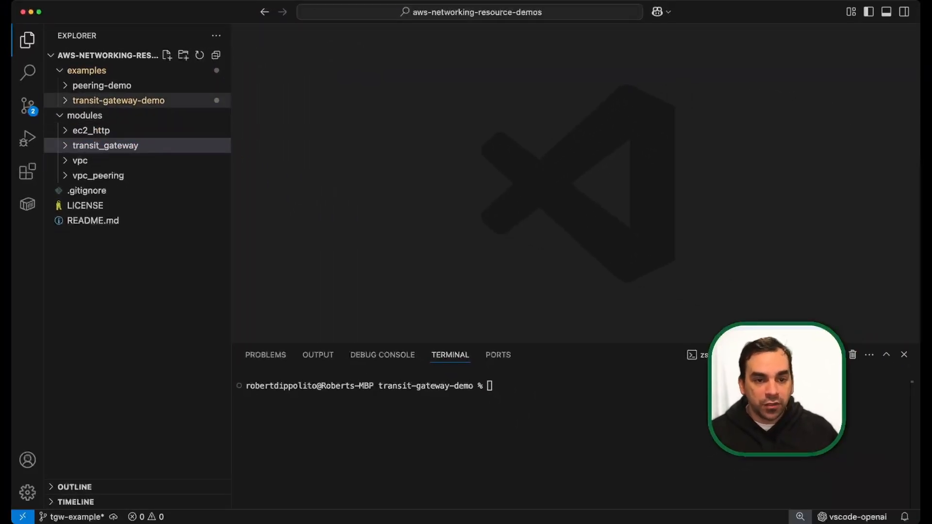
Open main.tf of the transit-gateway-demo example and examine the vpc_cidrs entries in its locals block
left_click(118, 101)
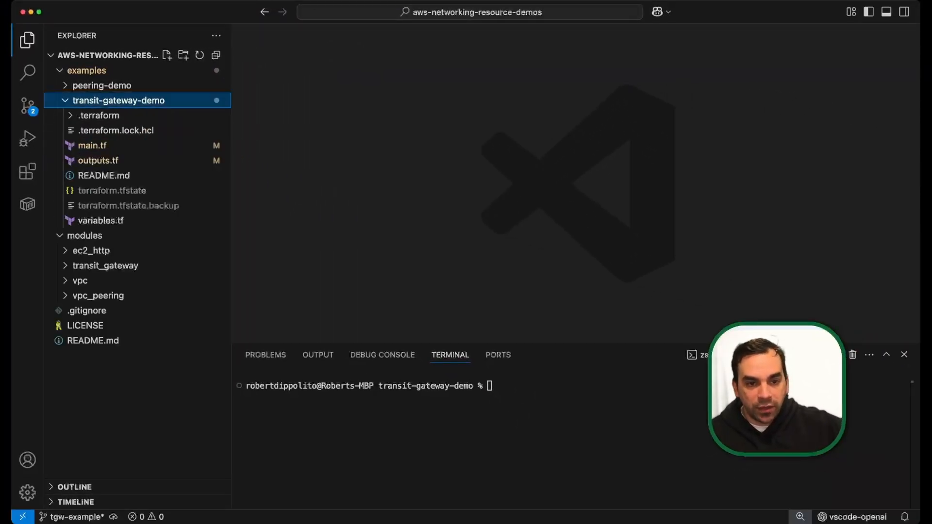
left_click(92, 145)
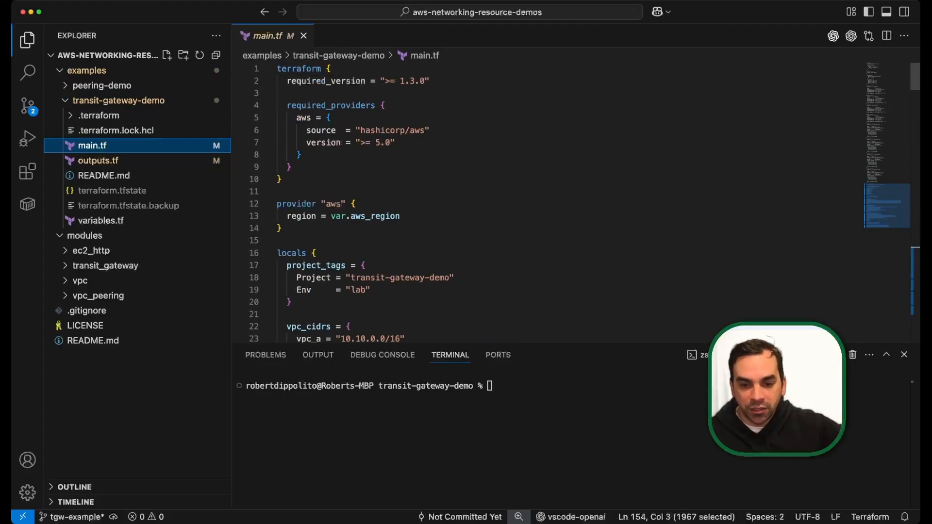
scroll(413, 219, "down", 4)
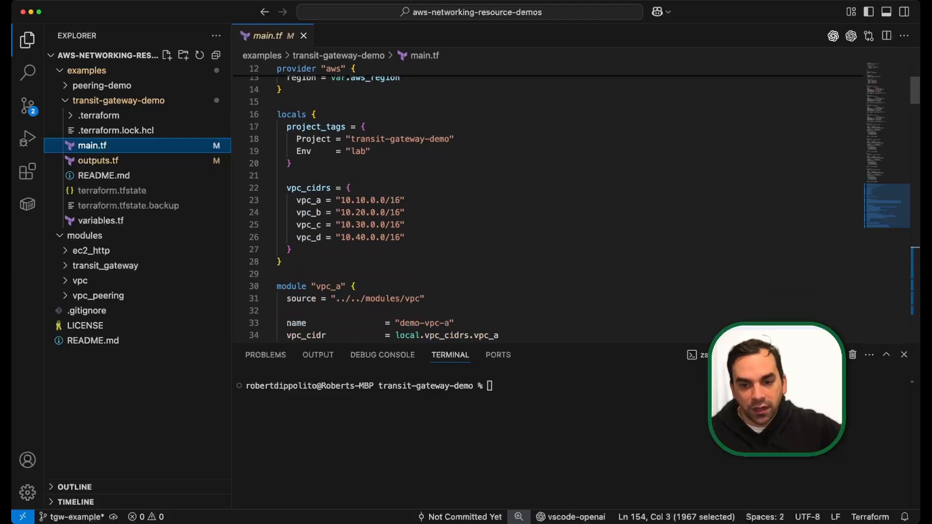
left_click(406, 237)
left_click_drag(407, 238, 277, 200)
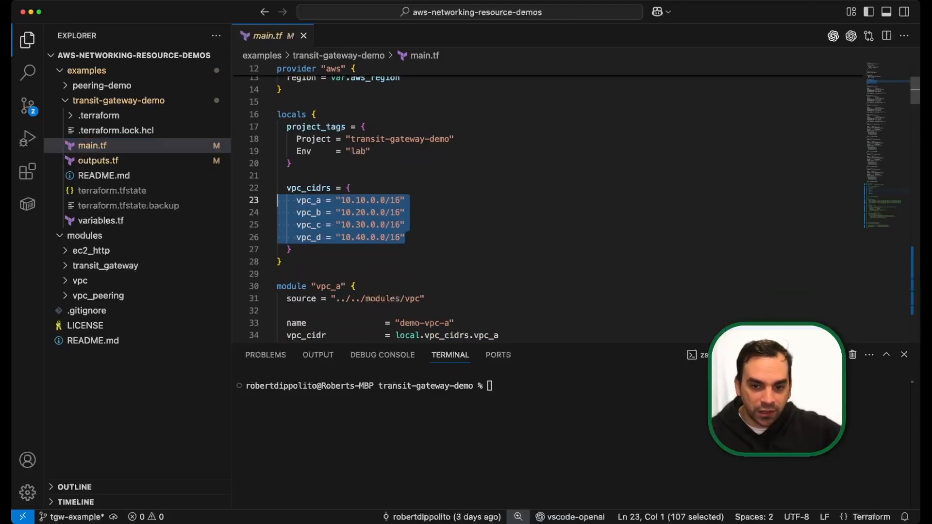
scroll(534, 204, "down", 3)
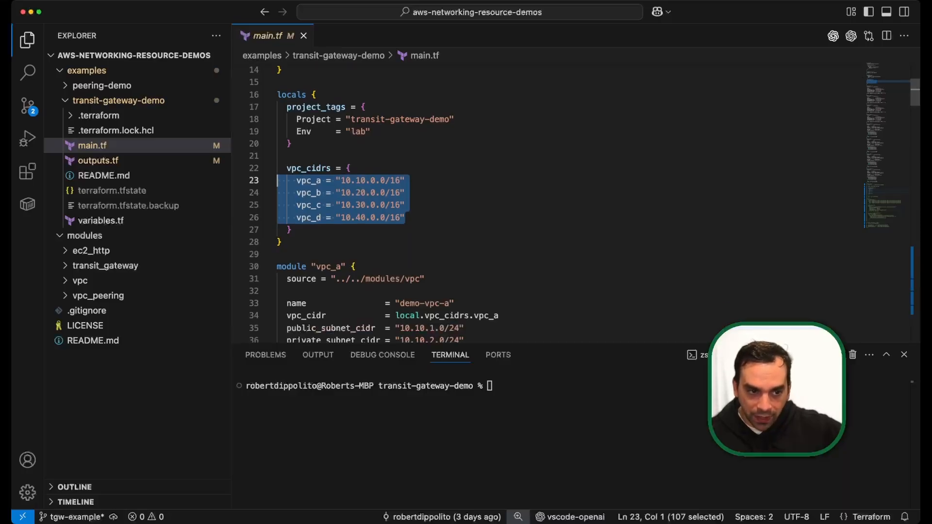
left_click_drag(341, 188, 336, 187)
left_click_drag(321, 139, 317, 139)
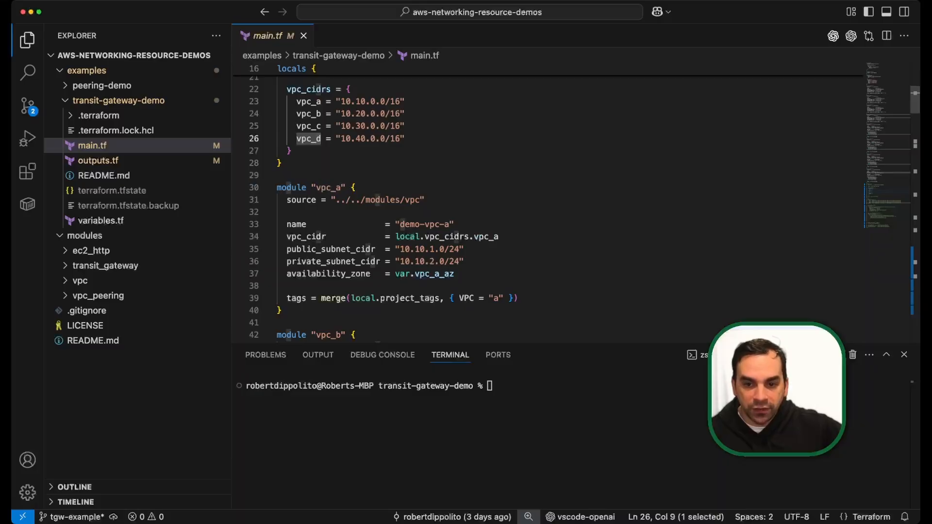
Review the VPC modules and the EC2 app modules with their HTTP ingress CIDRs in main.tf
scroll(534, 204, "down", 1)
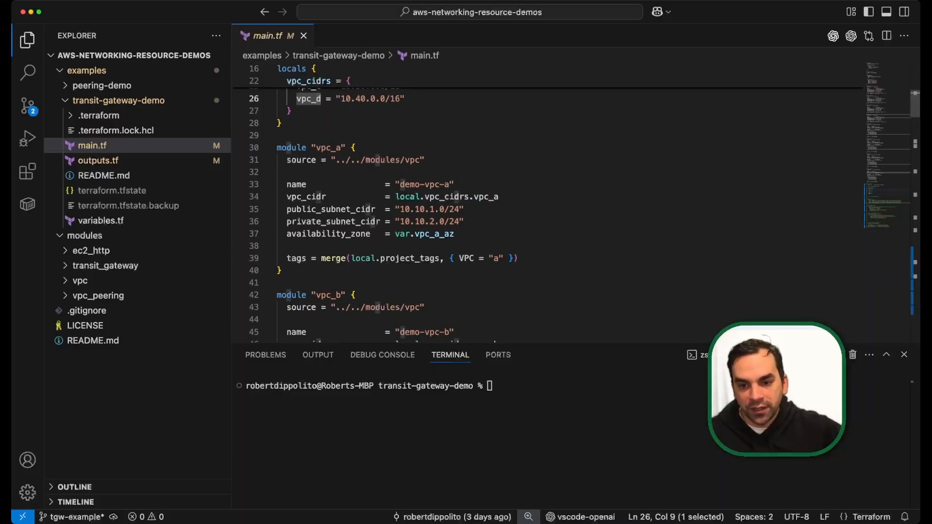
scroll(534, 204, "down", 9)
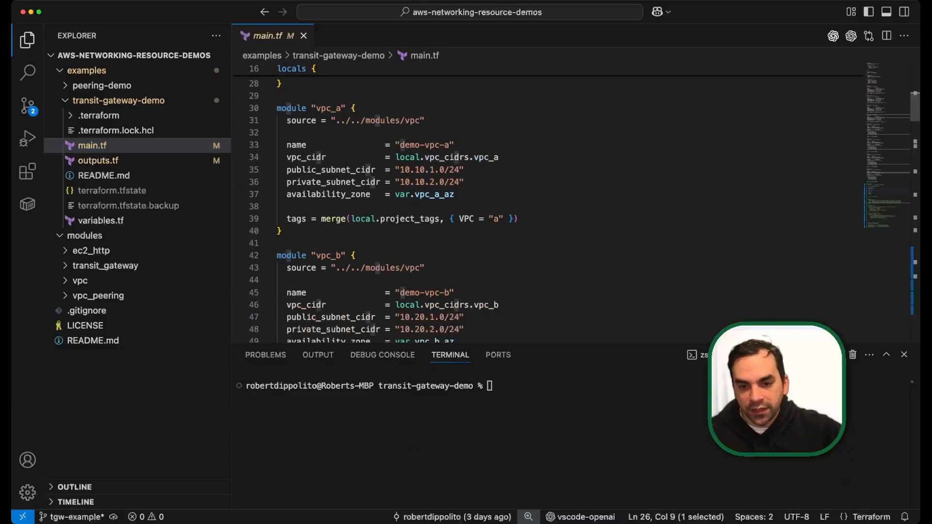
scroll(534, 204, "down", 5)
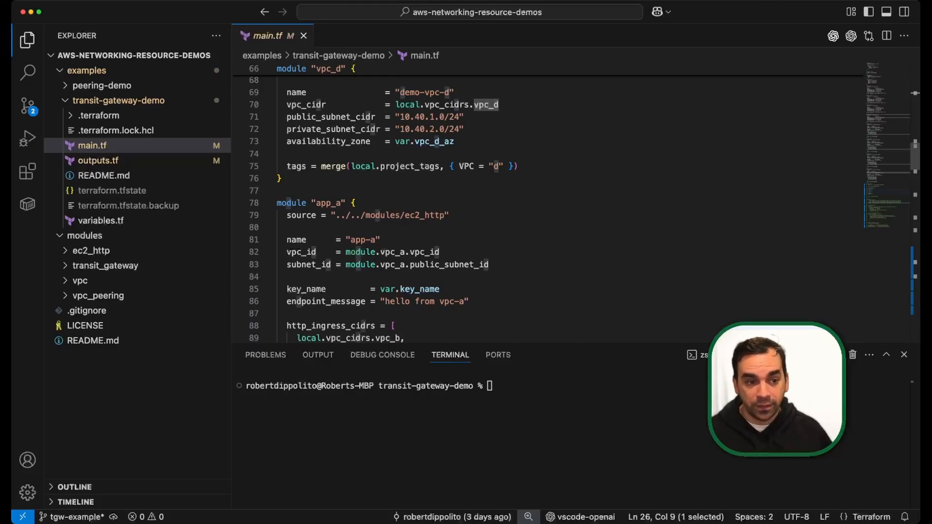
scroll(548, 203, "down", 2)
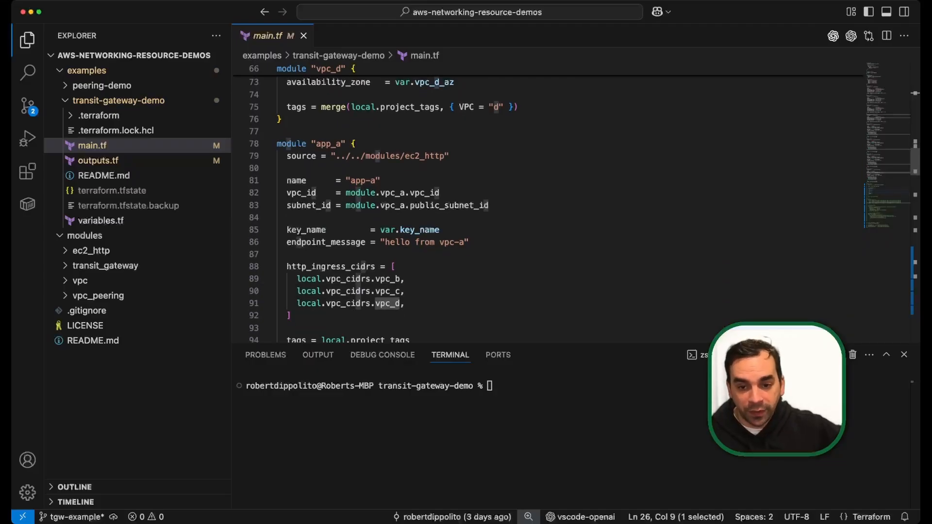
scroll(549, 204, "down", 3)
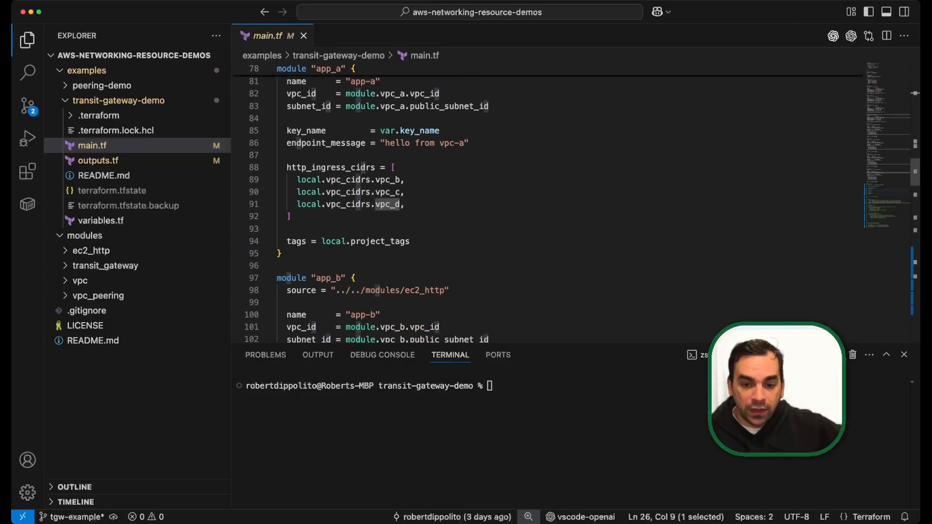
scroll(549, 204, "down", 9)
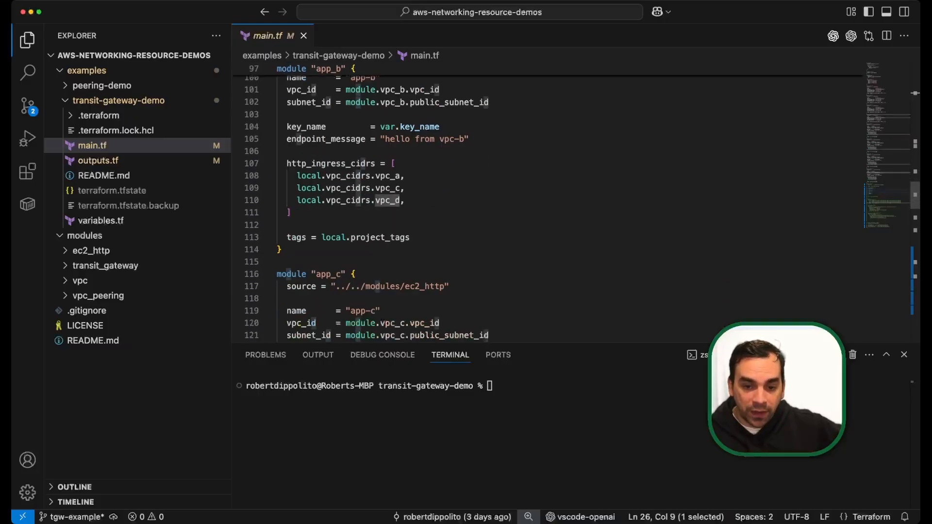
scroll(548, 204, "down", 13)
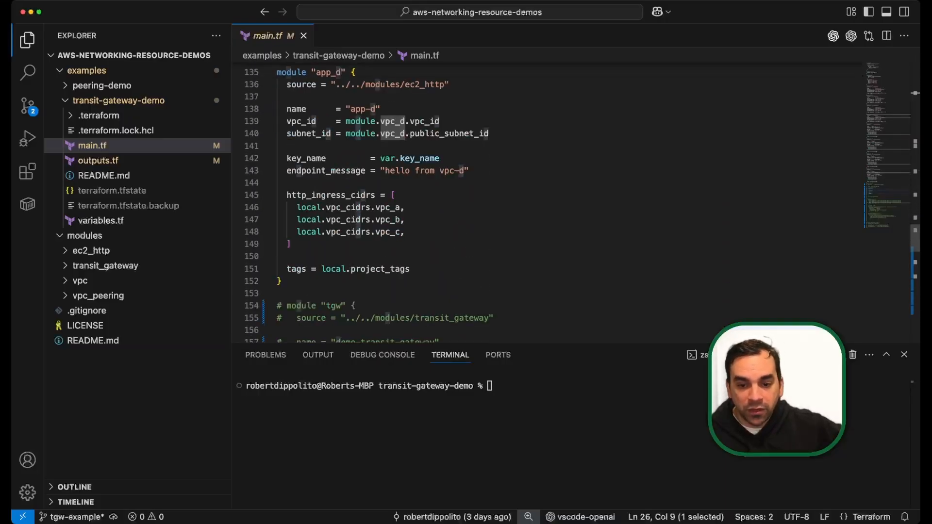
Review the commented-out transit gateway module, route locals and aws_route resource at the end of main.tf
scroll(548, 204, "down", 1)
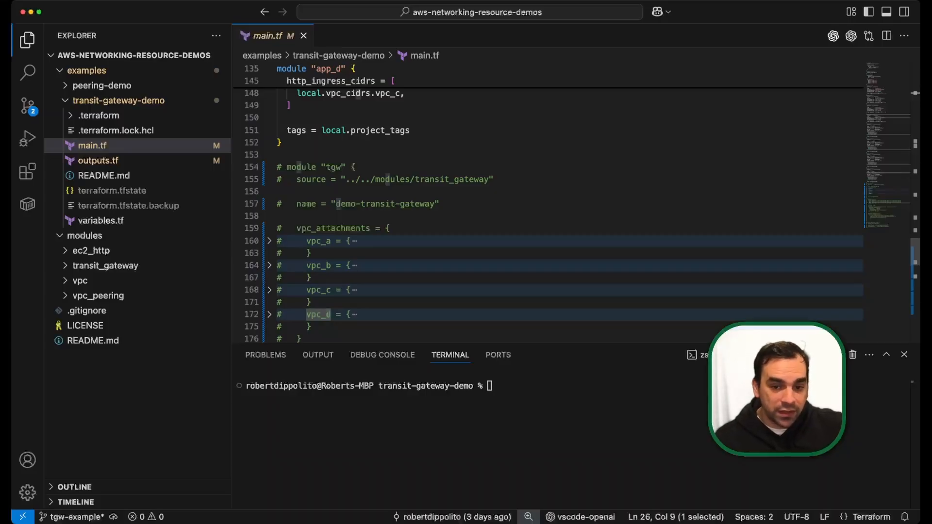
scroll(548, 204, "down", 3)
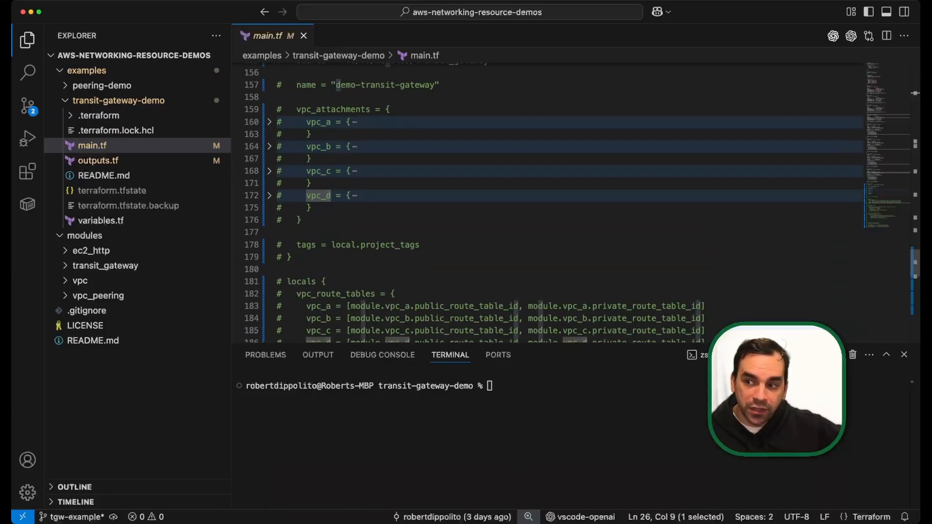
scroll(549, 204, "down", 9)
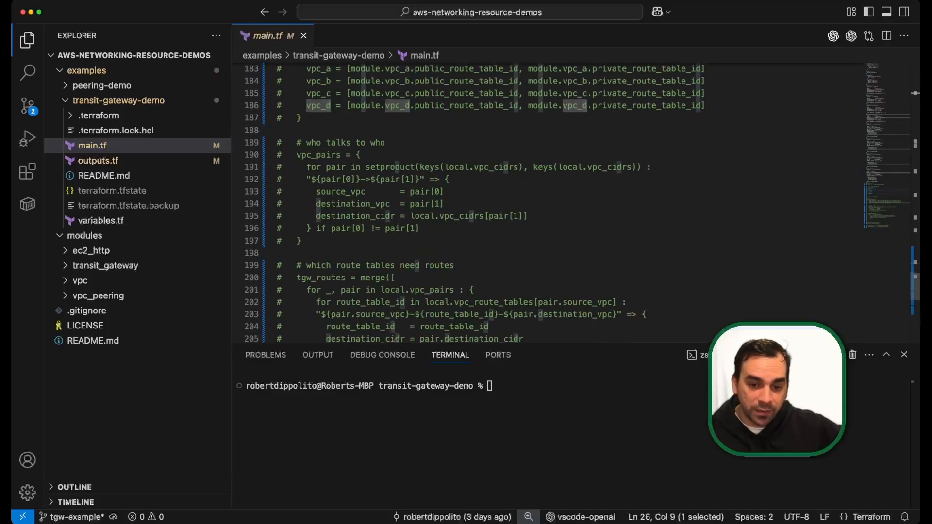
scroll(549, 204, "down", 5)
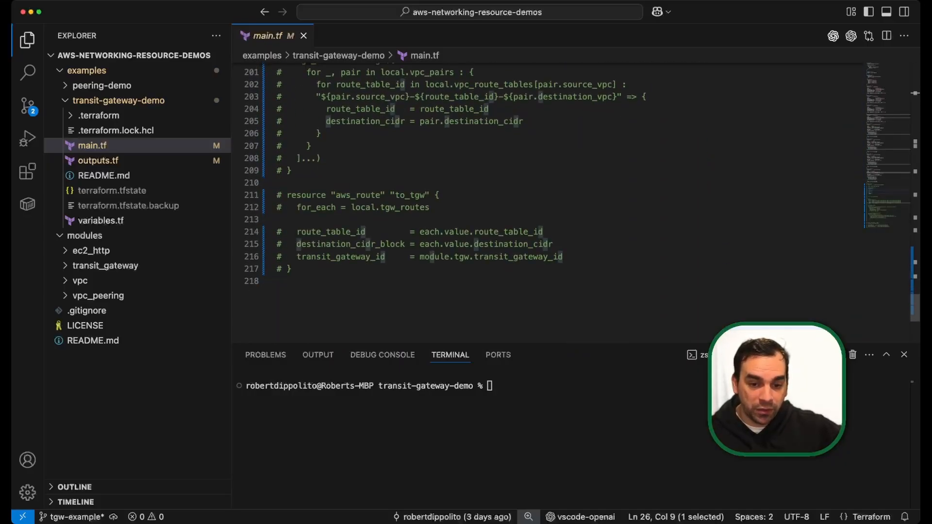
left_click(554, 224)
scroll(548, 204, "up", 20)
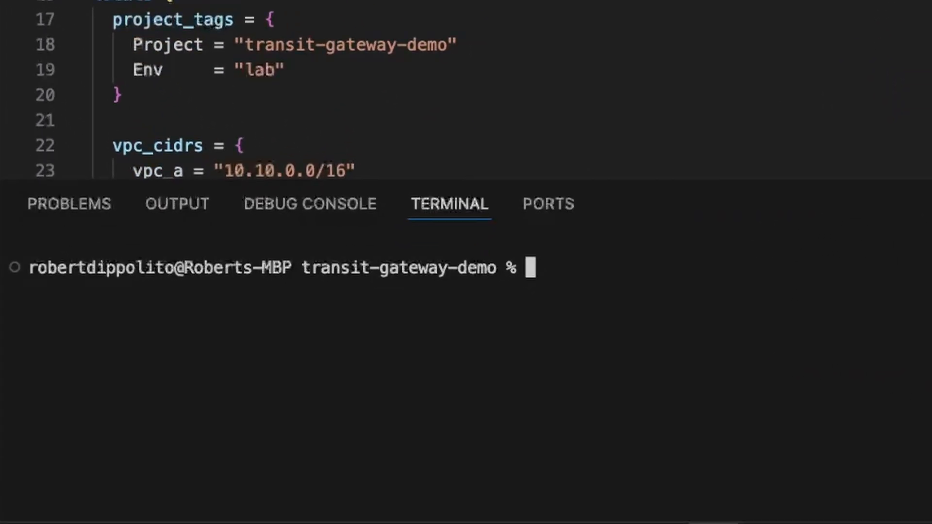
Run terraform init and terraform apply in the transit-gateway-demo directory, approving the apply with yes
type("terraform init")
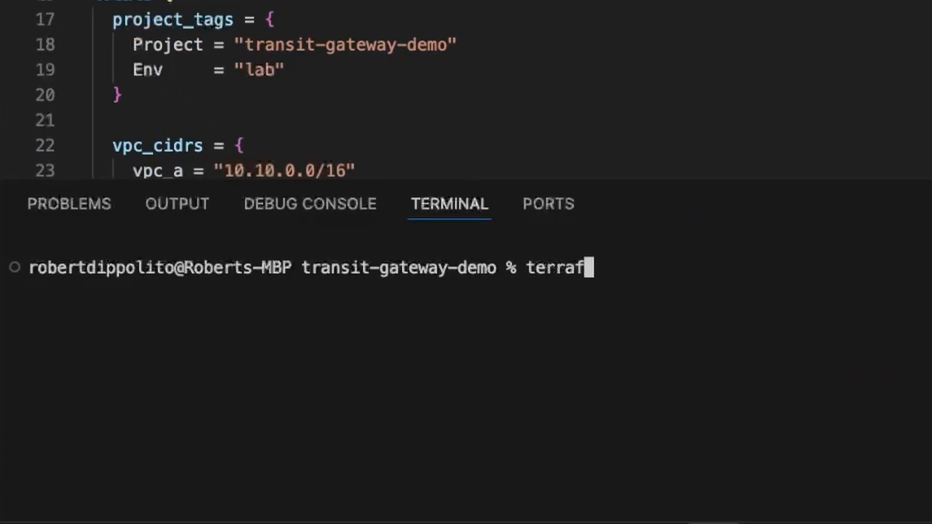
key("Return")
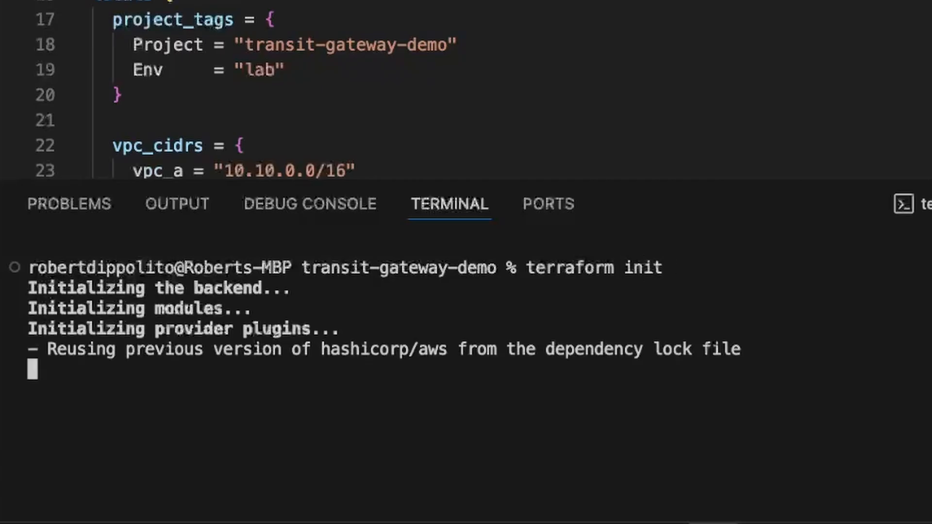
type("terra")
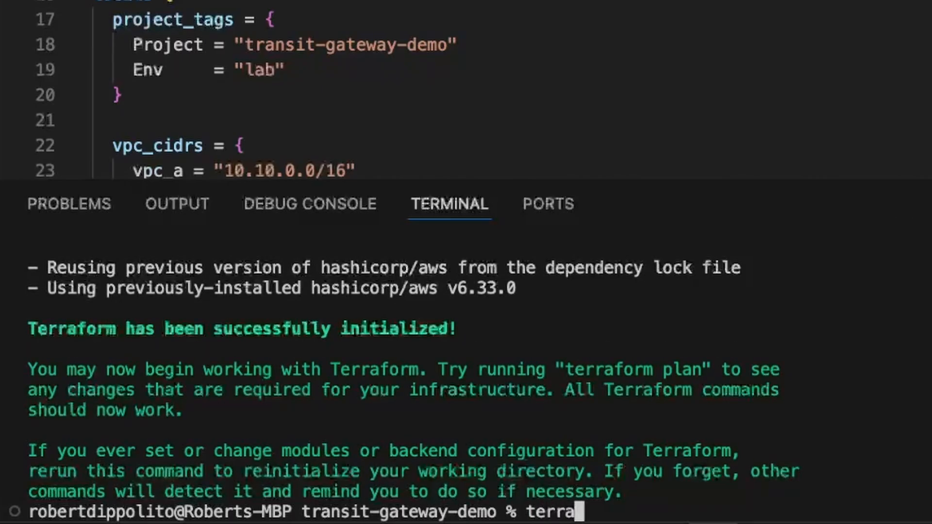
type("form apply")
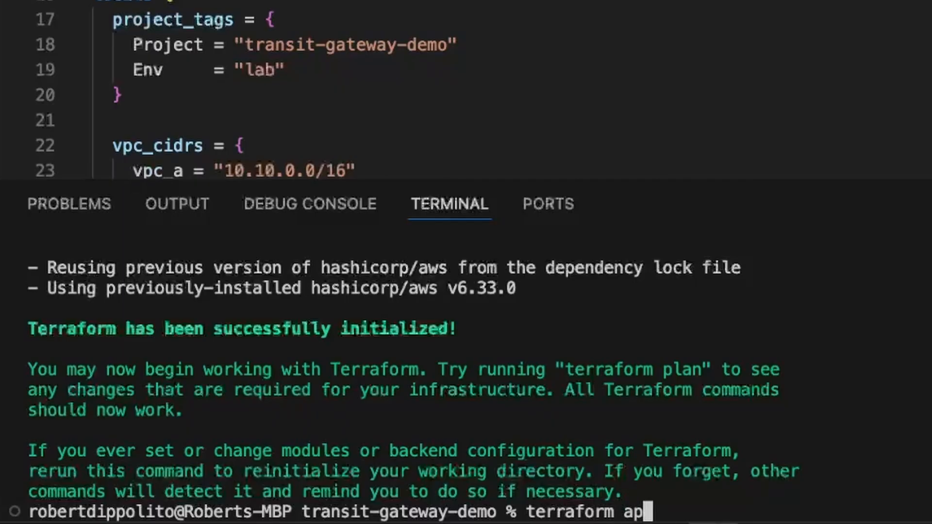
key("Return")
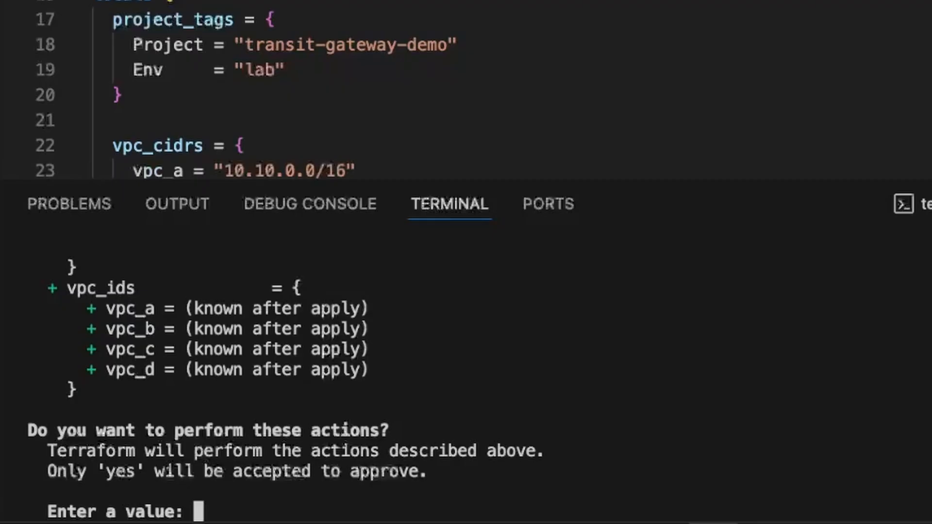
type("yes")
key("Return")
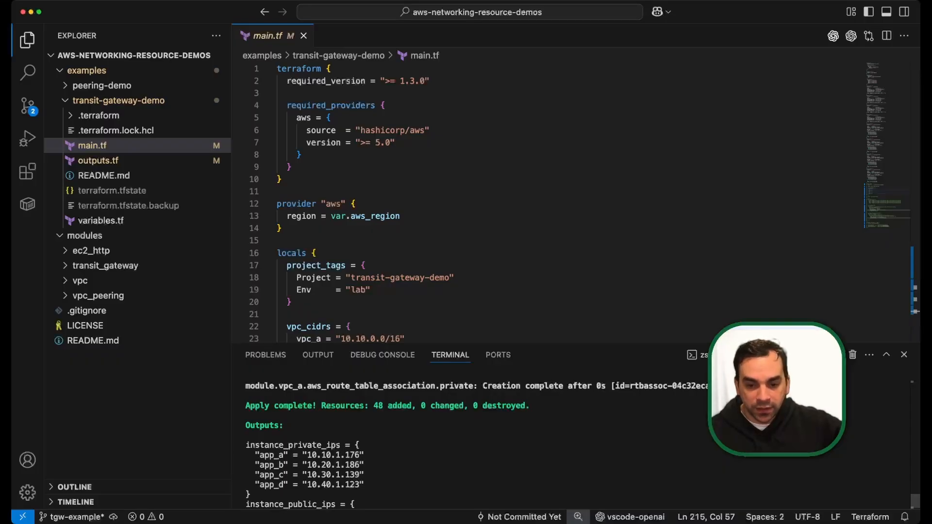
scroll(466, 442, "down", 1)
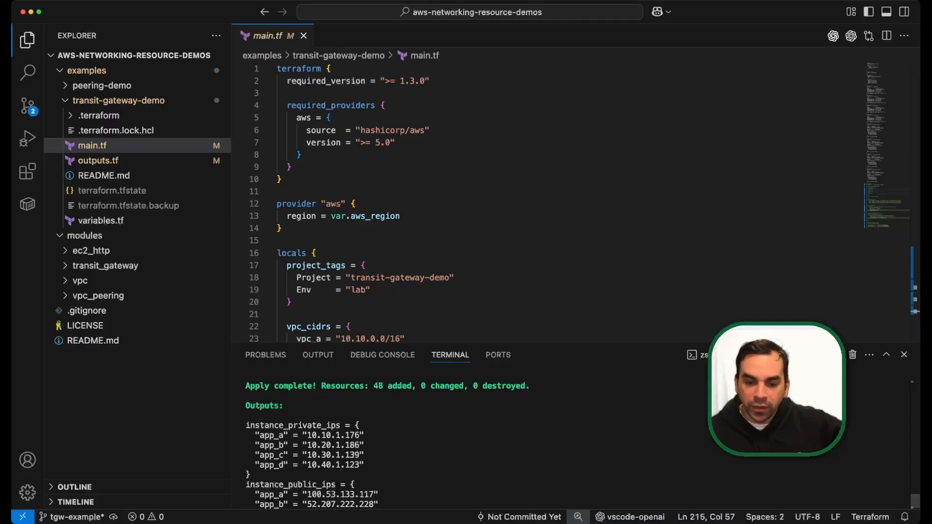
scroll(466, 442, "down", 5)
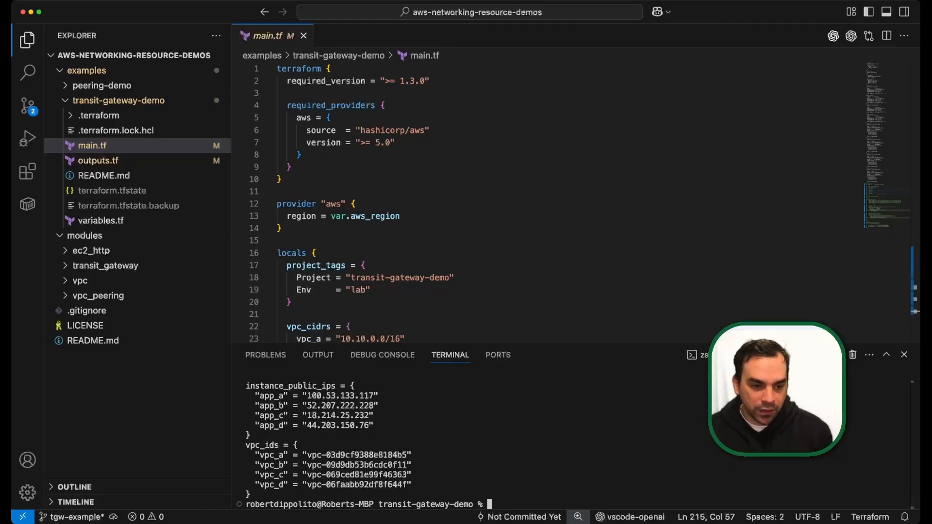
Switch to the AWS VPC console in the browser, refresh the VPC list and select demo-vpc-a to view its details
key("super+Tab")
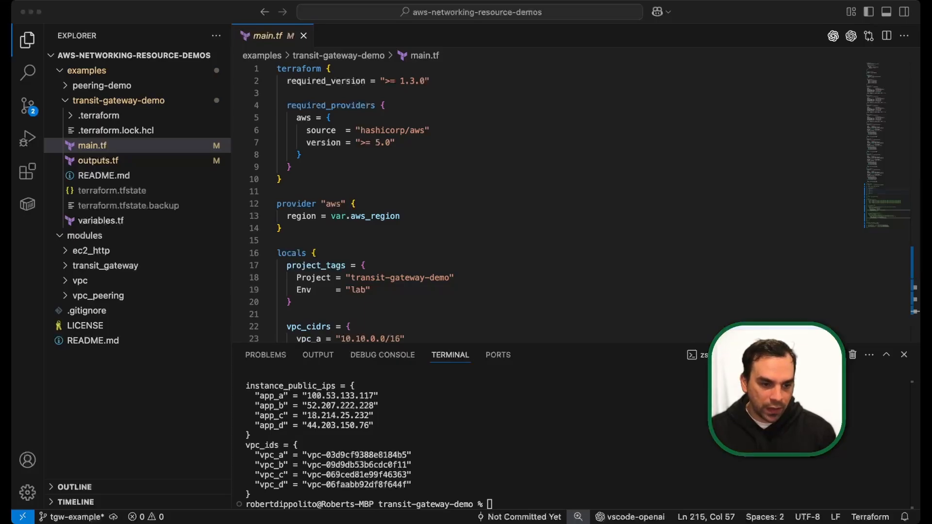
key("super+Tab")
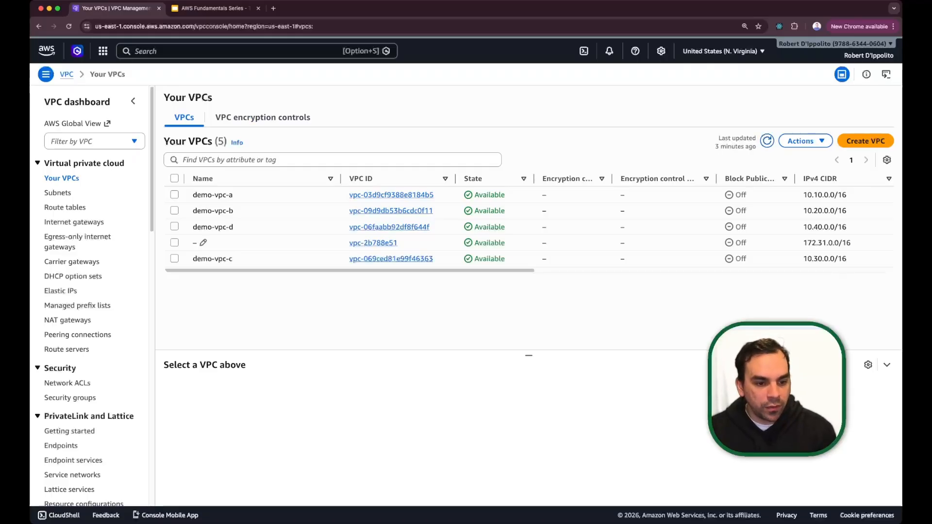
key("super+Tab")
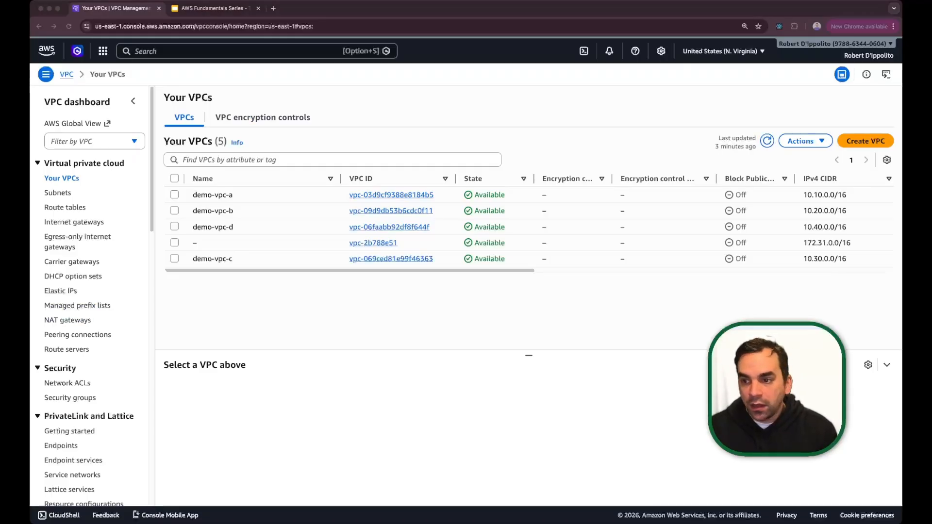
left_click(767, 140)
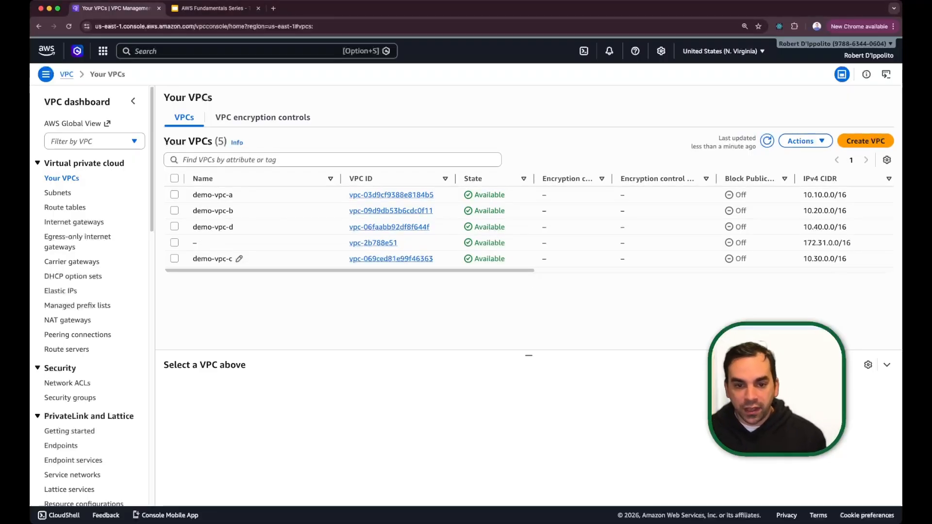
left_click(175, 195)
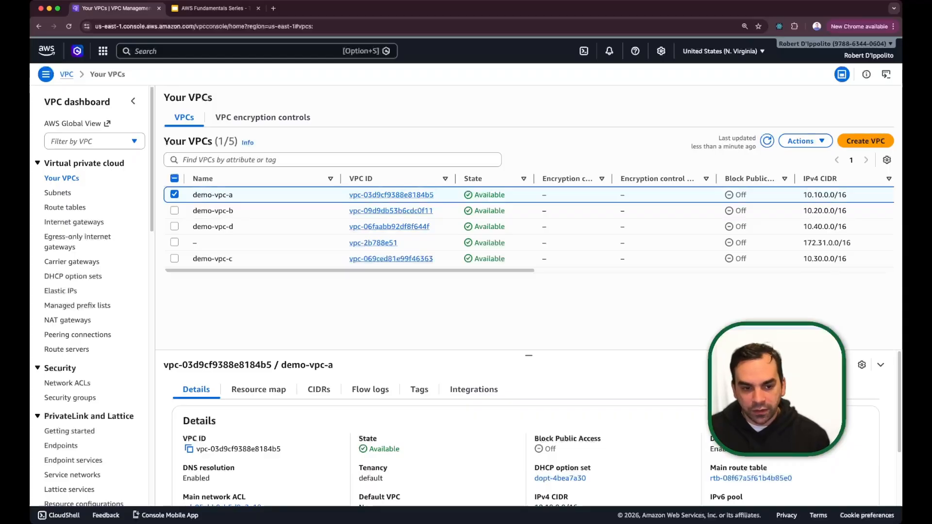
Open the resource map of demo-vpc-a and examine its subnets and route tables
left_click(258, 389)
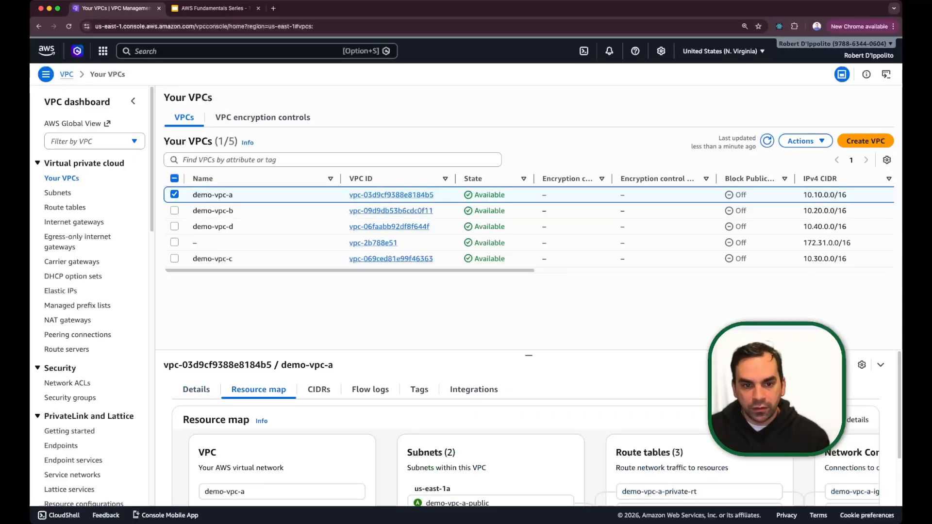
scroll(534, 442, "down", 2)
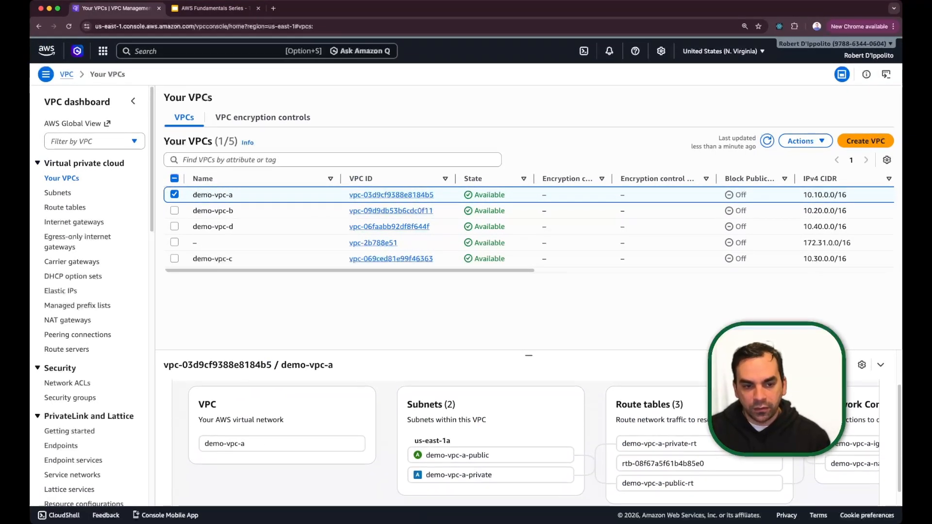
mouse_move(490, 445)
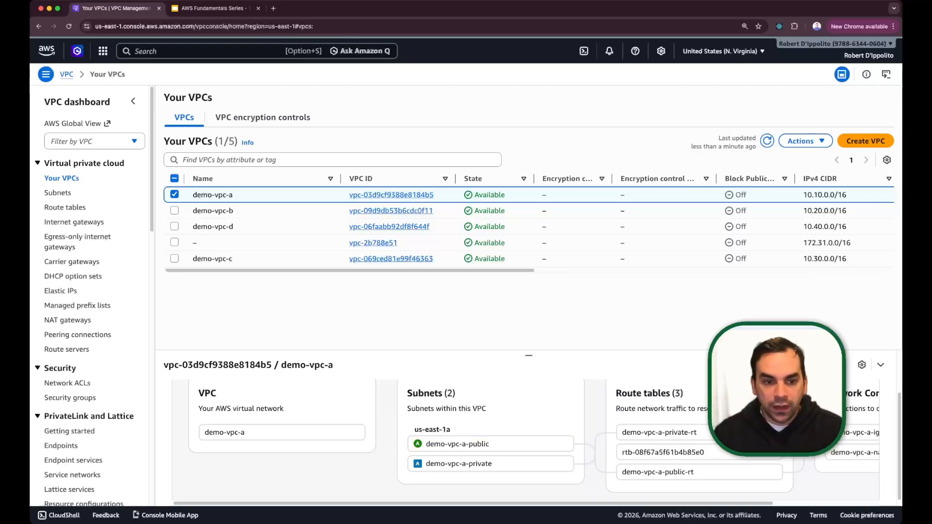
Go to the EC2 service and connect to the app-a instance through EC2 Instance Connect using its public IP as ec2-user
key("alt+s")
type("ec2")
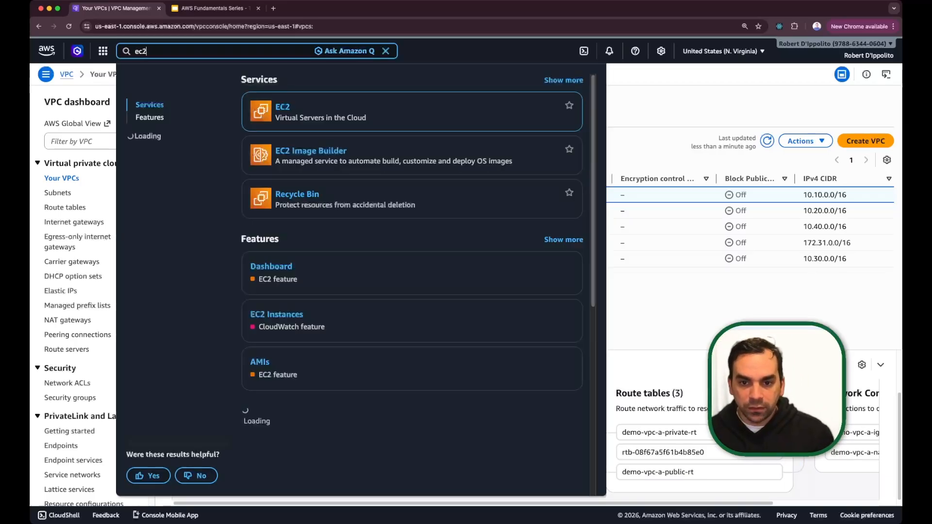
key("Return")
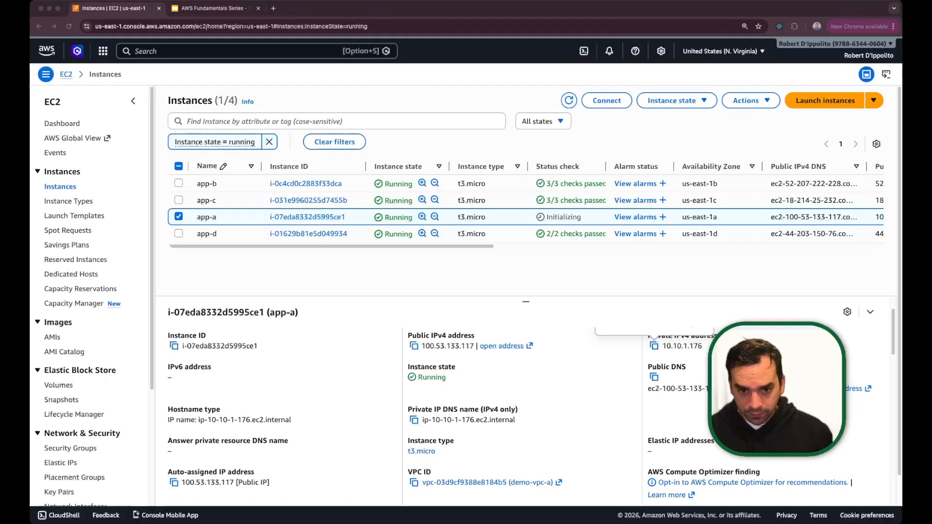
key("super+Tab")
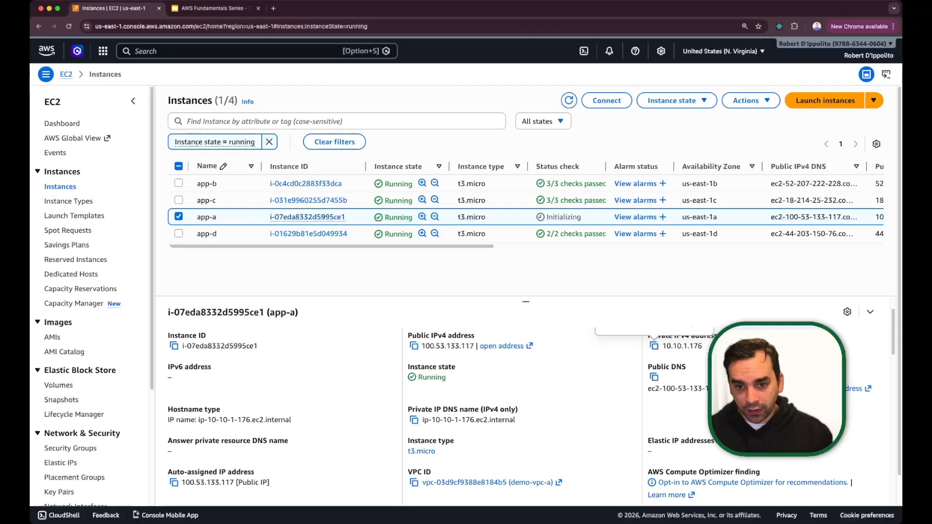
left_click(304, 217)
left_click(699, 116)
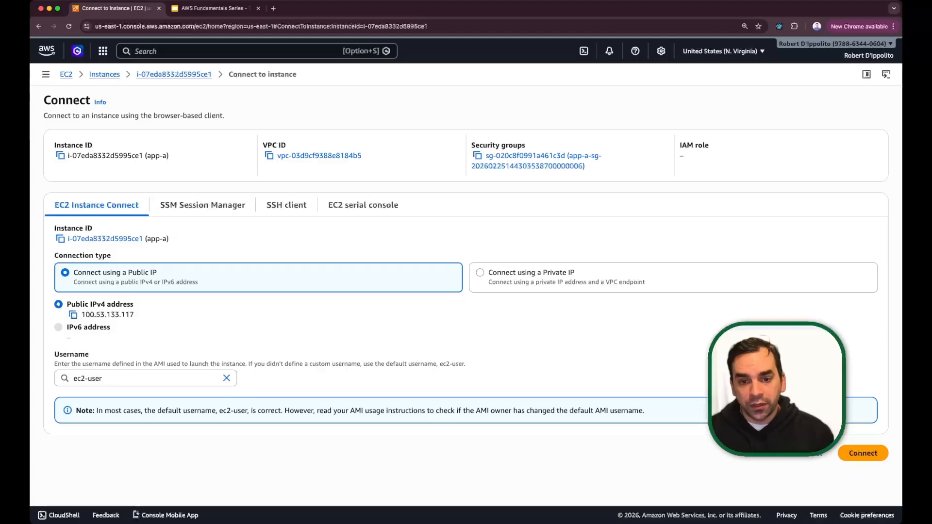
left_click(869, 453)
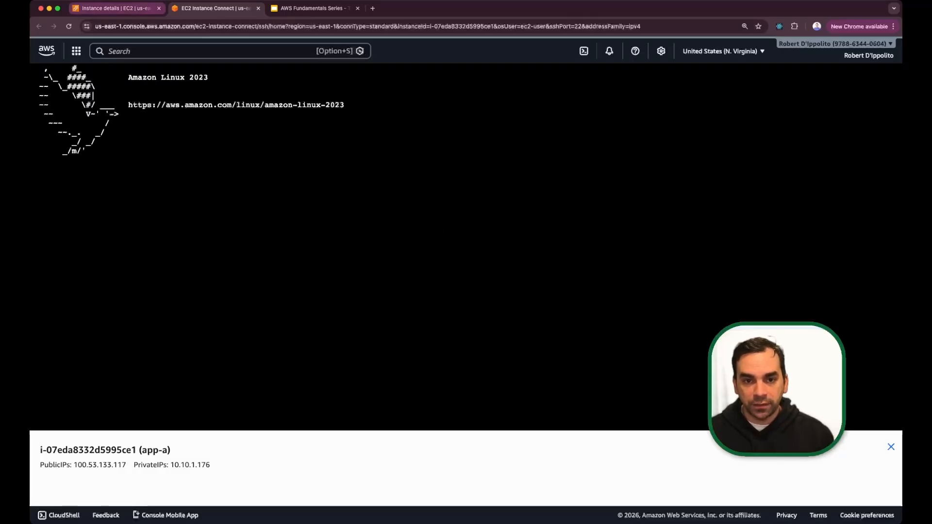
Run curl -lL 127.1.0.0:8080 in the app-a terminal and highlight the private IP in the response
type("curl -lL ")
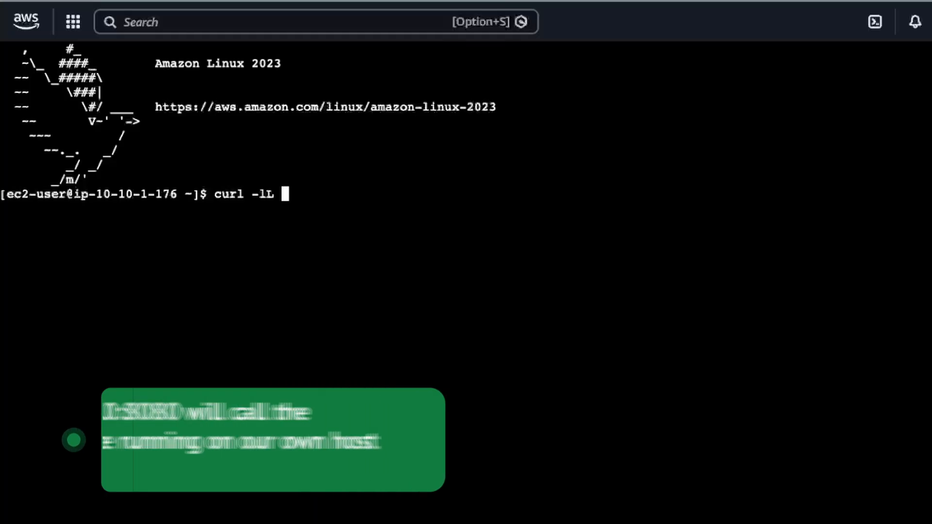
type("127.1")
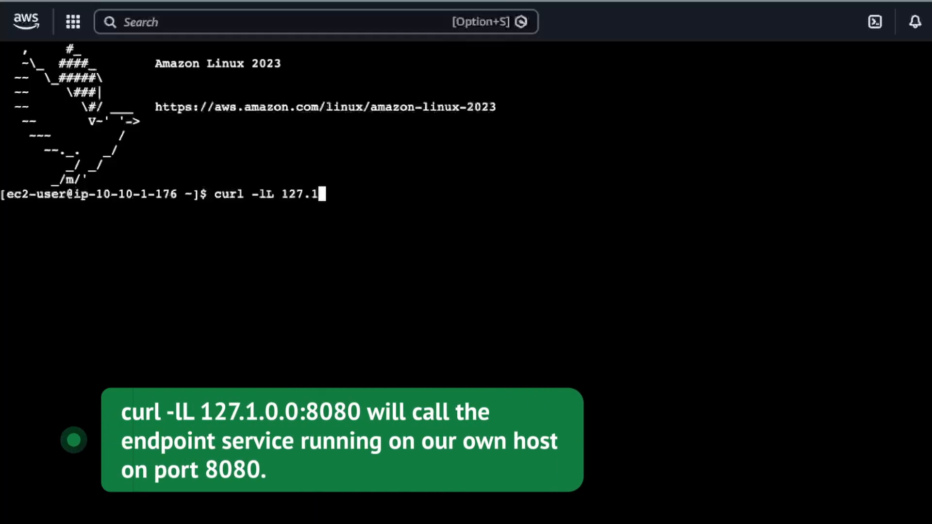
key("BackSpace")
type("1.0.0/")
key("BackSpace")
type(":8080")
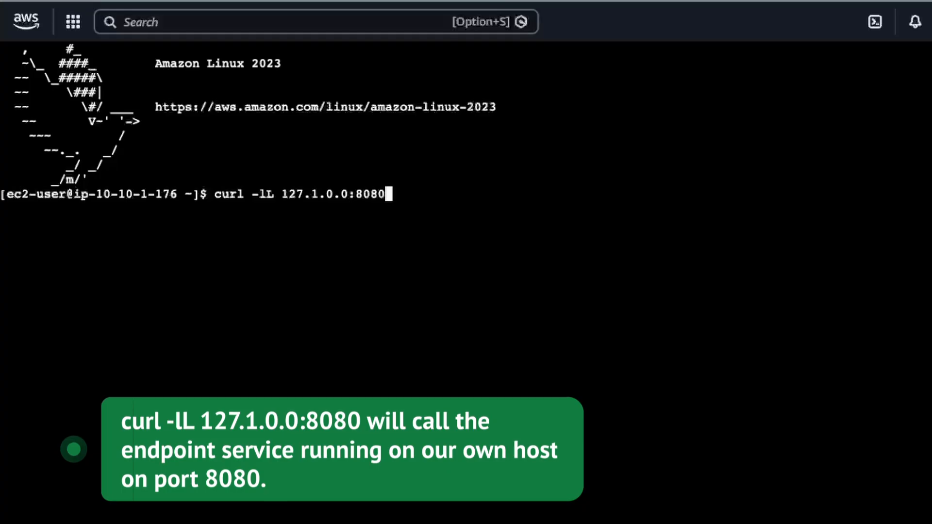
key("Return")
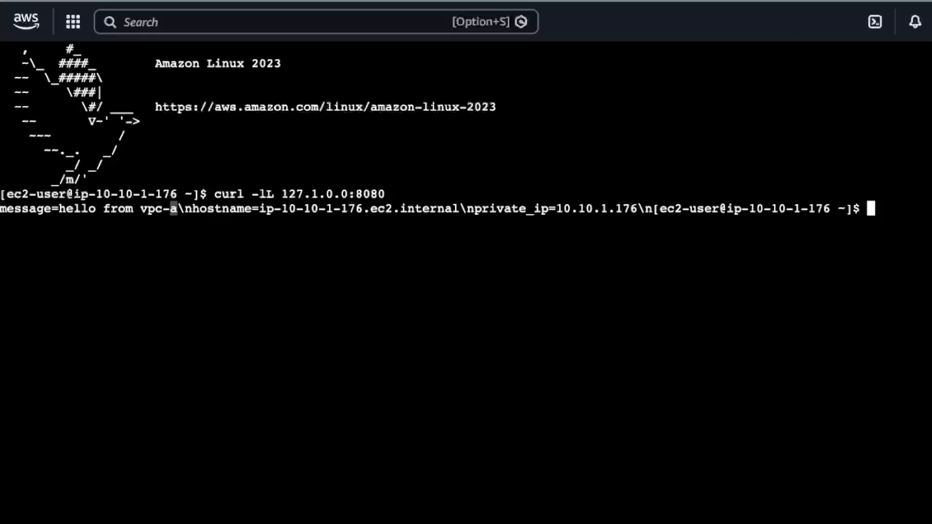
left_click_drag(541, 209, 645, 209)
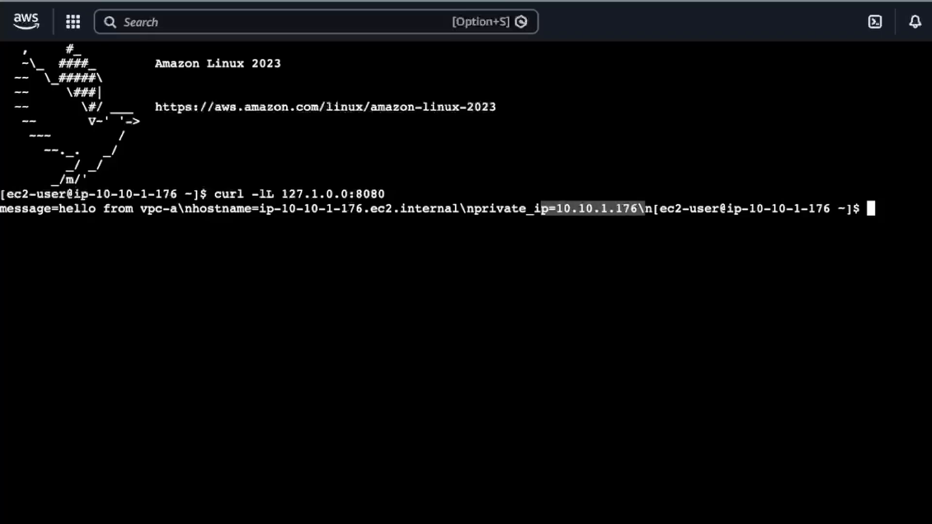
key("Return")
key("Return")
key("Return")
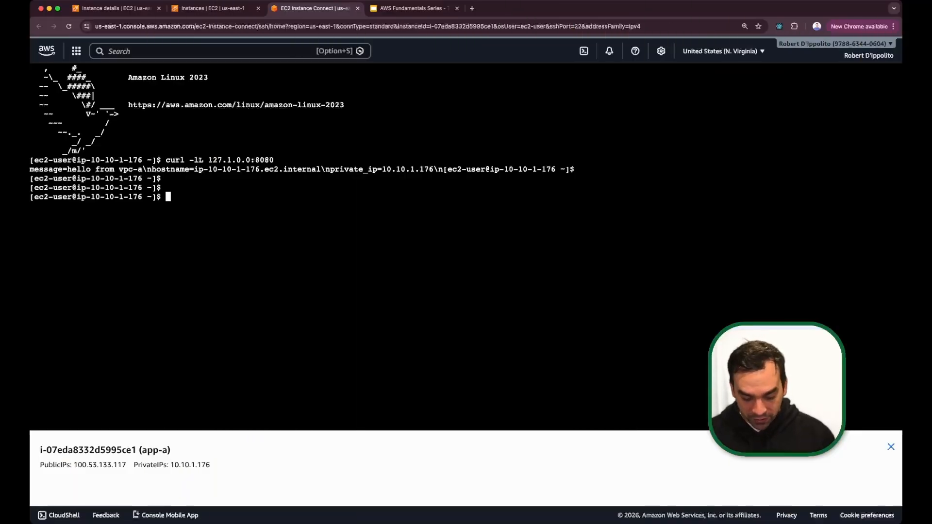
type("curl http:/")
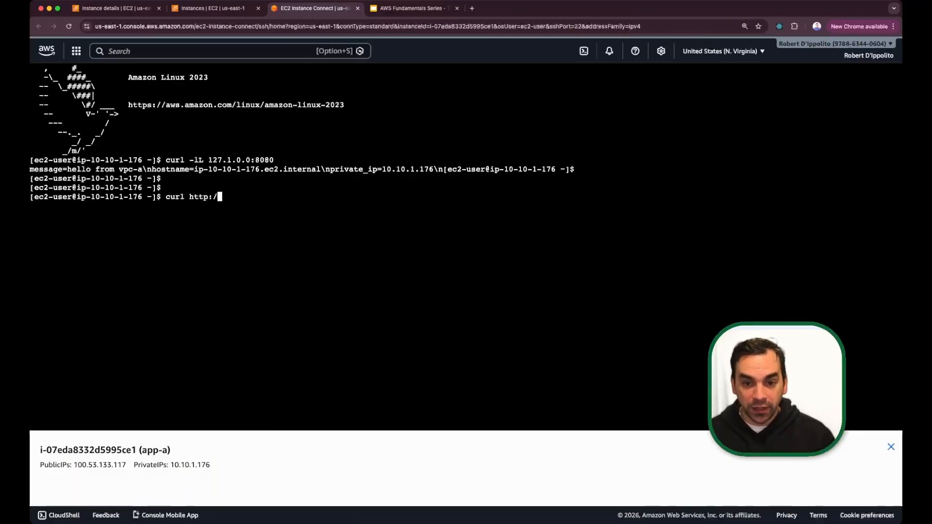
type("/")
type("10.20.1.186")
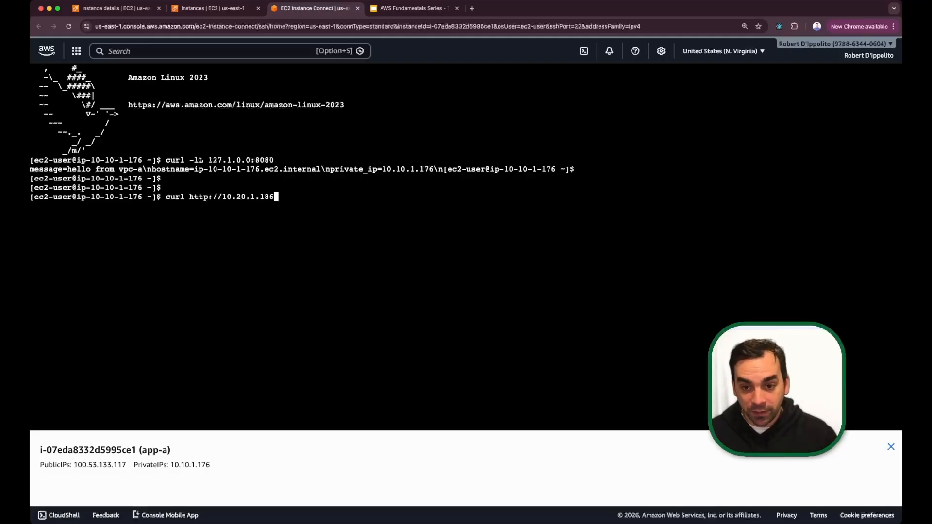
type(":80")
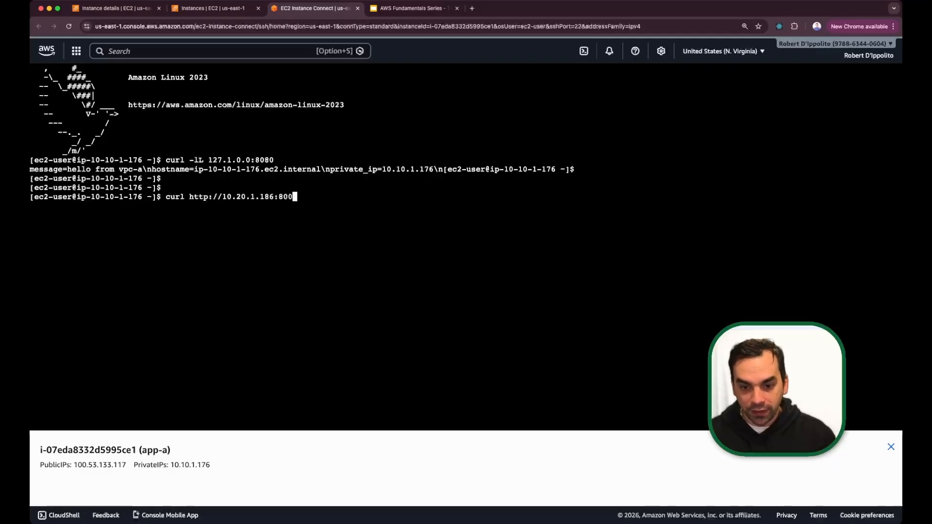
type("80")
key("Return")
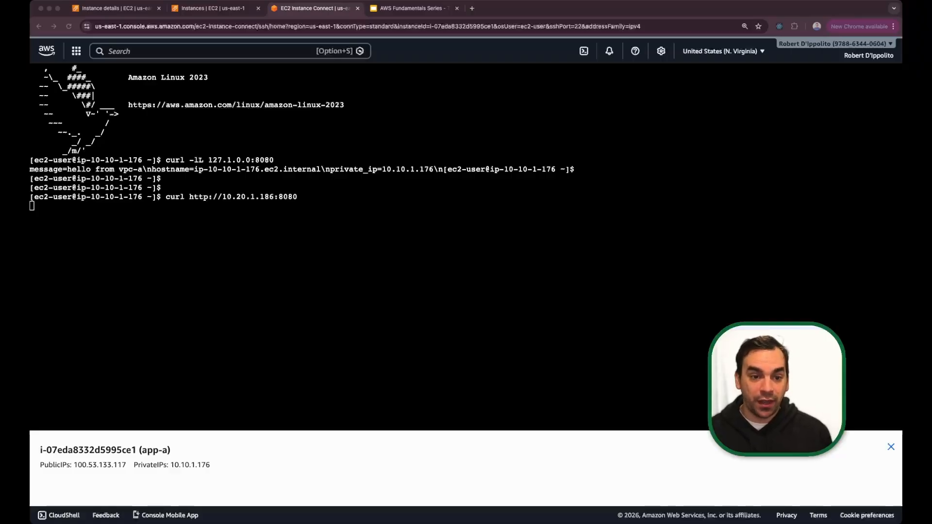
Return to the instance details page, go to the VPC service and open the transit gateways list
left_click(116, 9)
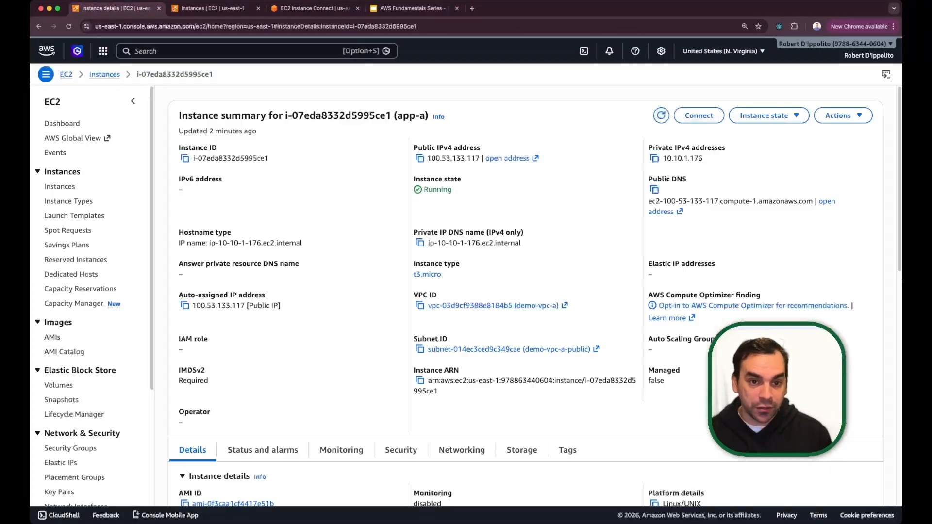
key("alt+s")
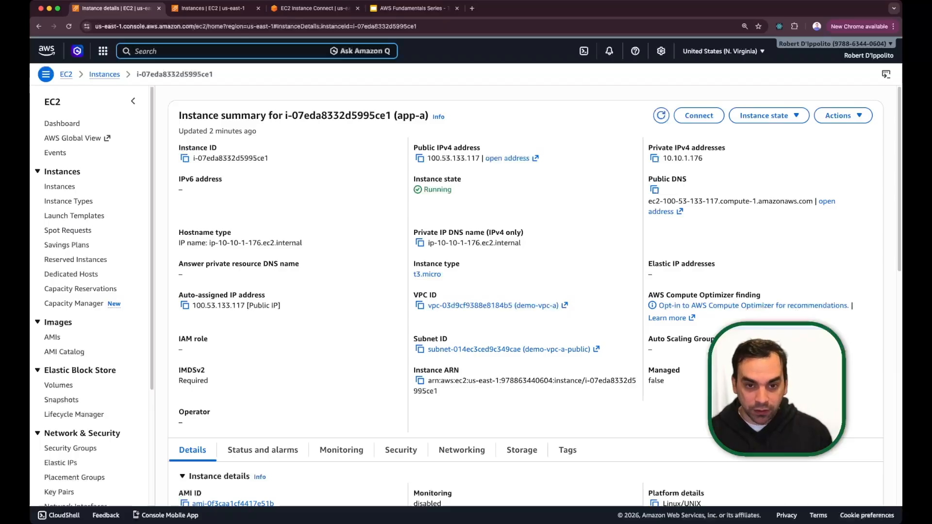
type("vpc")
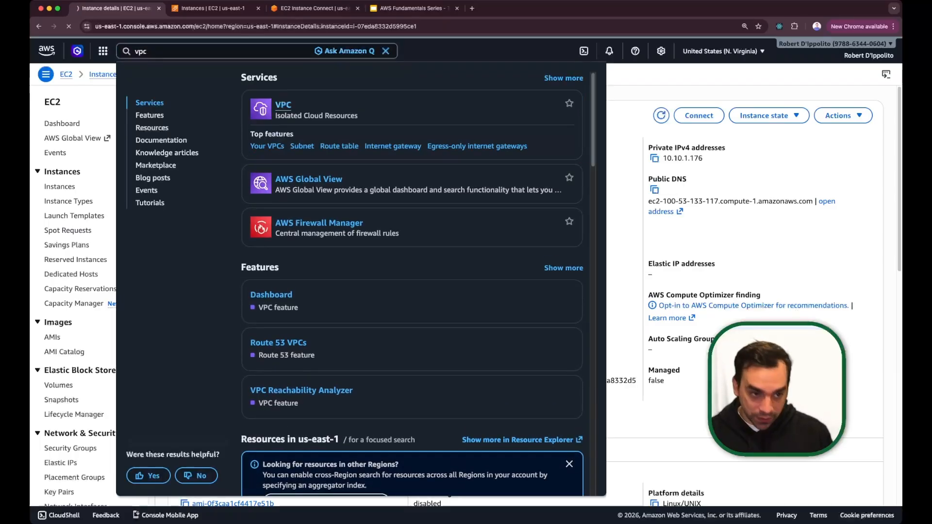
key("Return")
scroll(90, 291, "down", 10)
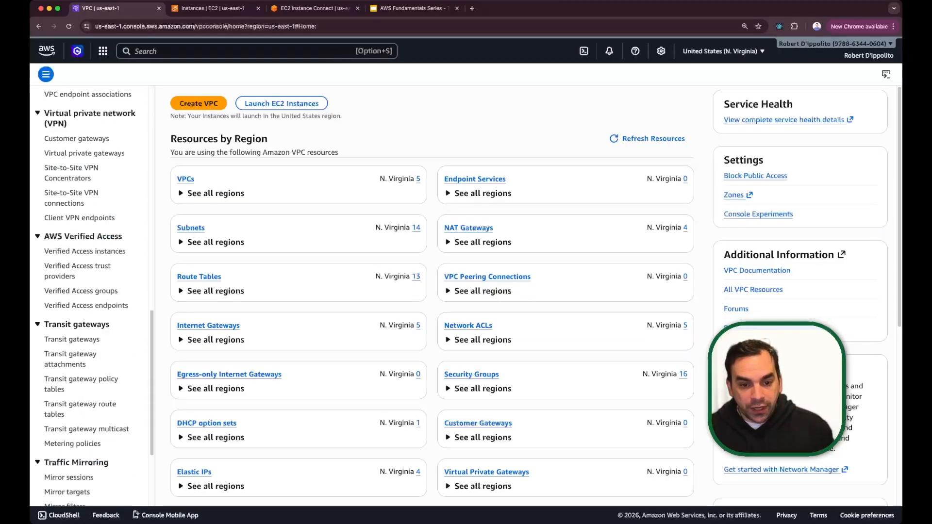
scroll(105, 307, "down", 2)
left_click(73, 265)
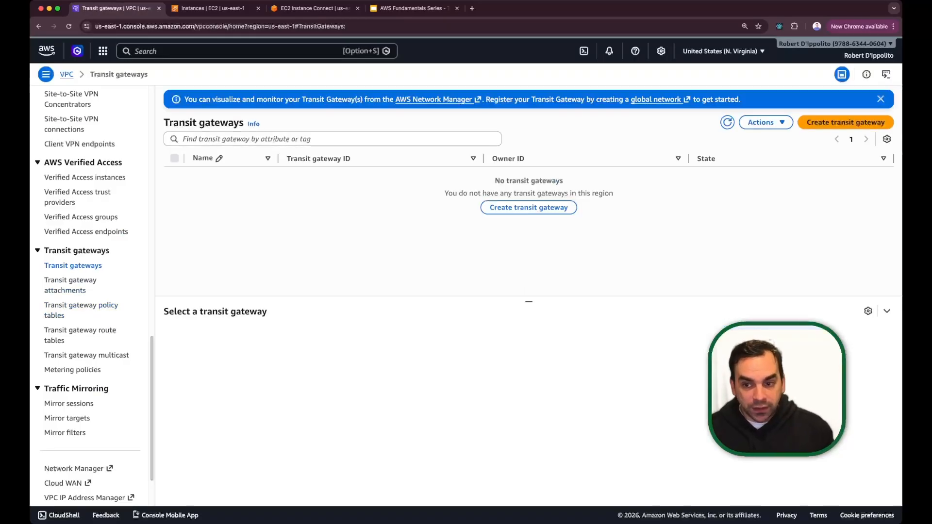
Start creating a transit gateway with the name tag my-transit-gateway-1, leaving the description empty
left_click(529, 207)
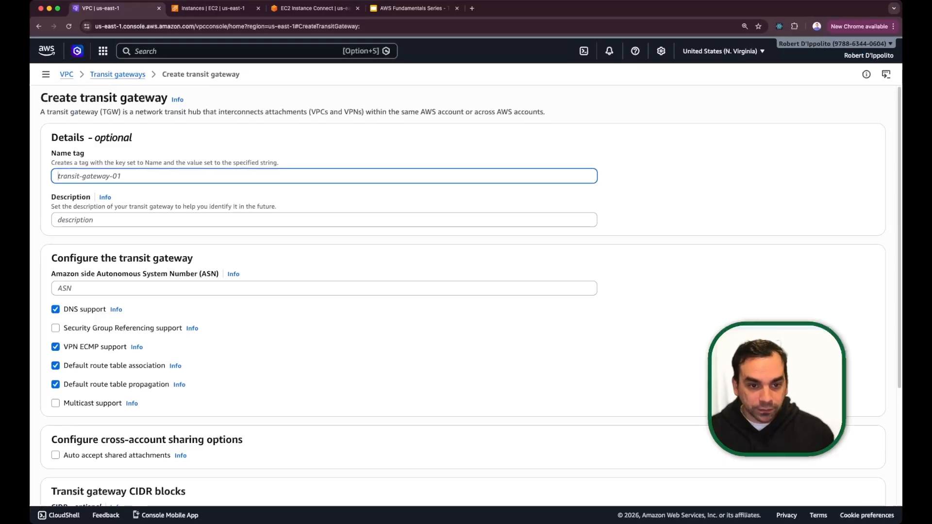
type("my-t")
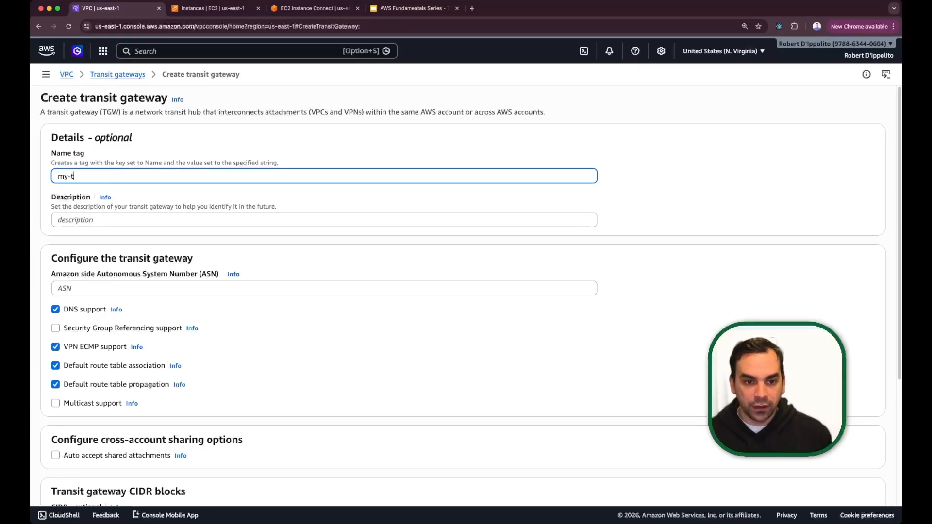
type("ransit-gateway-1")
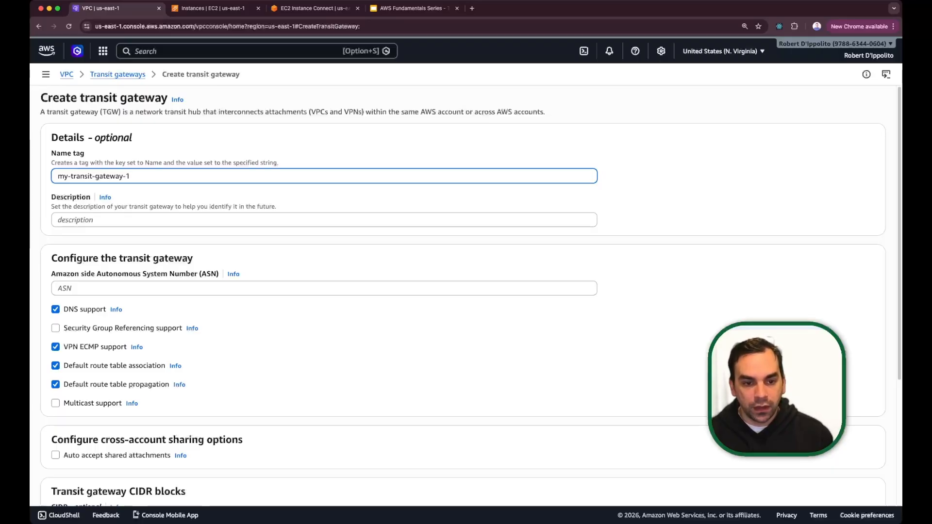
left_click(76, 220)
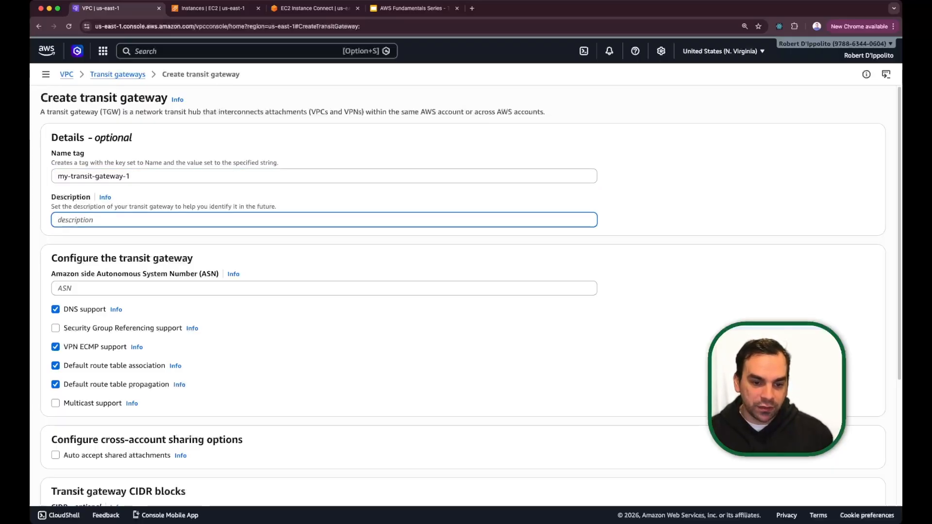
Disable default route table association and default route table propagation, and create the transit gateway
left_click(55, 366)
left_click(55, 385)
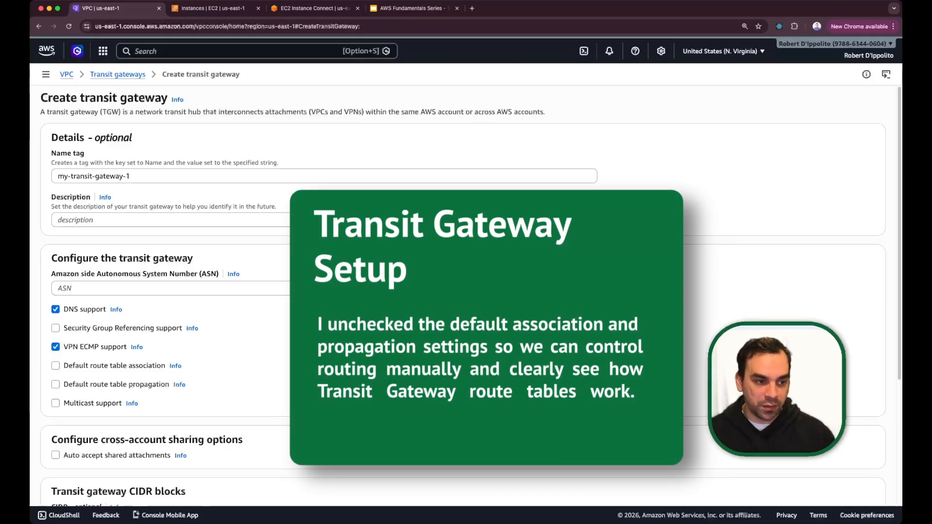
scroll(466, 292, "down", 3)
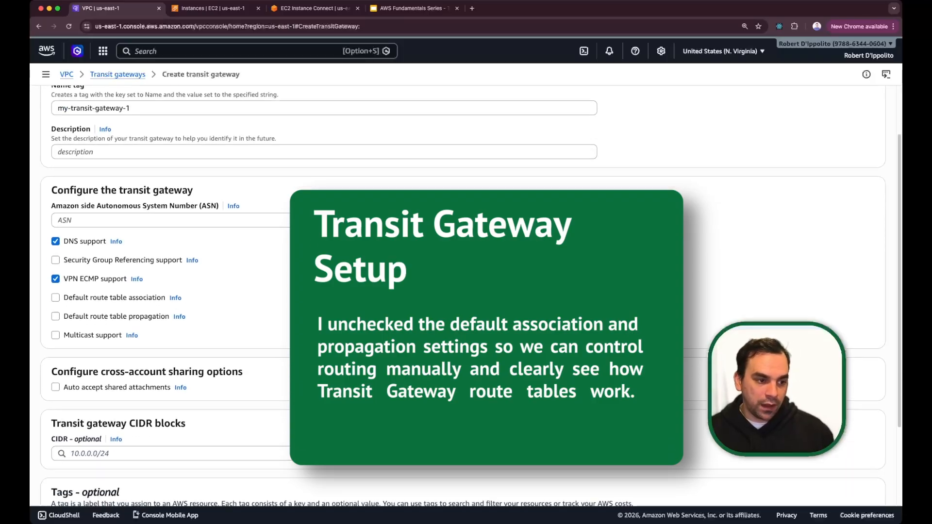
scroll(466, 291, "down", 5)
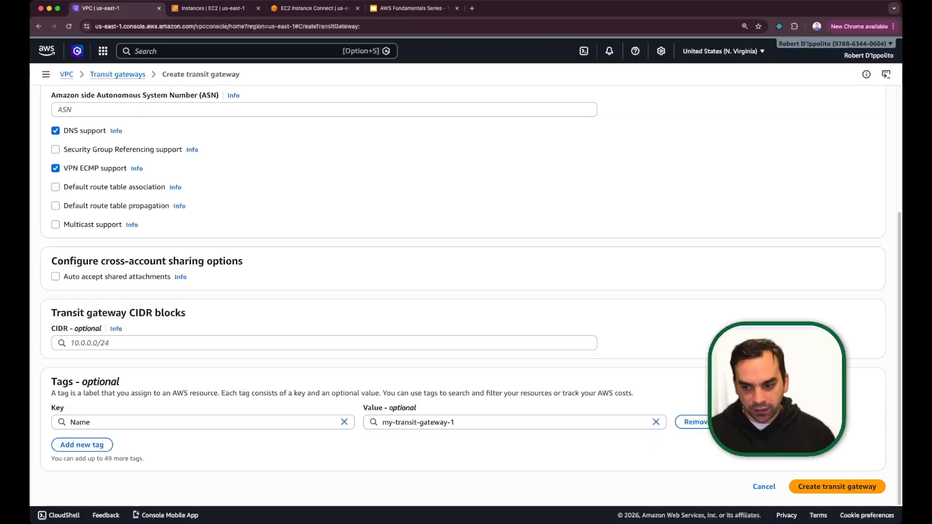
left_click(837, 487)
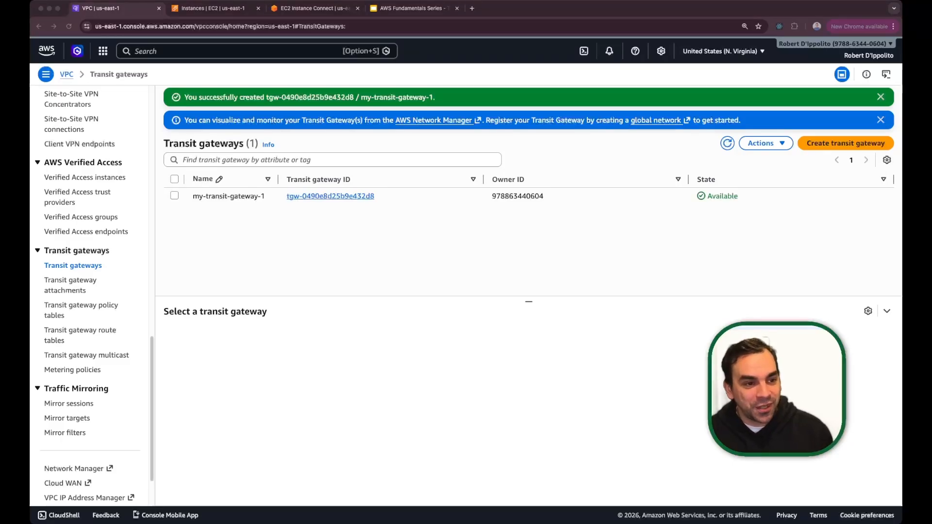
Create a transit gateway route table named my-transit-gateway-route-table-1 for my-transit-gateway-1 and select it in the list
key("super+Tab")
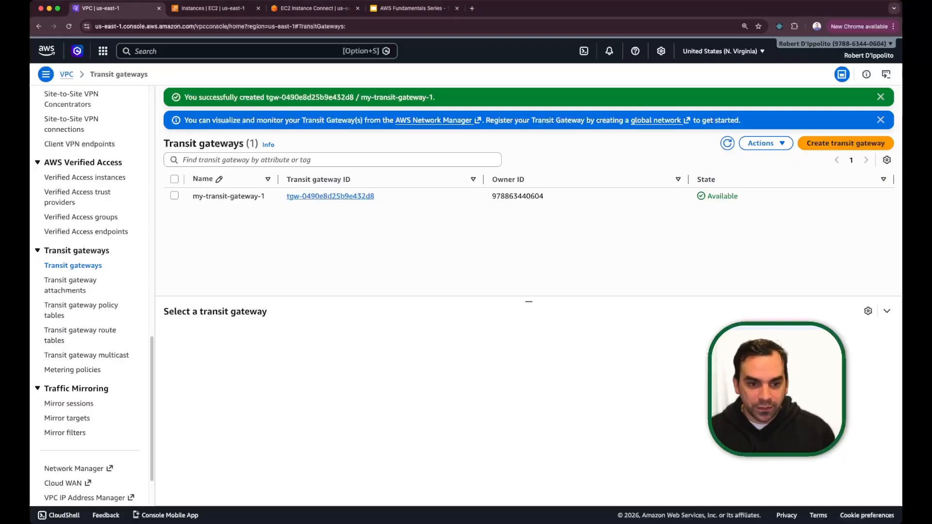
left_click(80, 331)
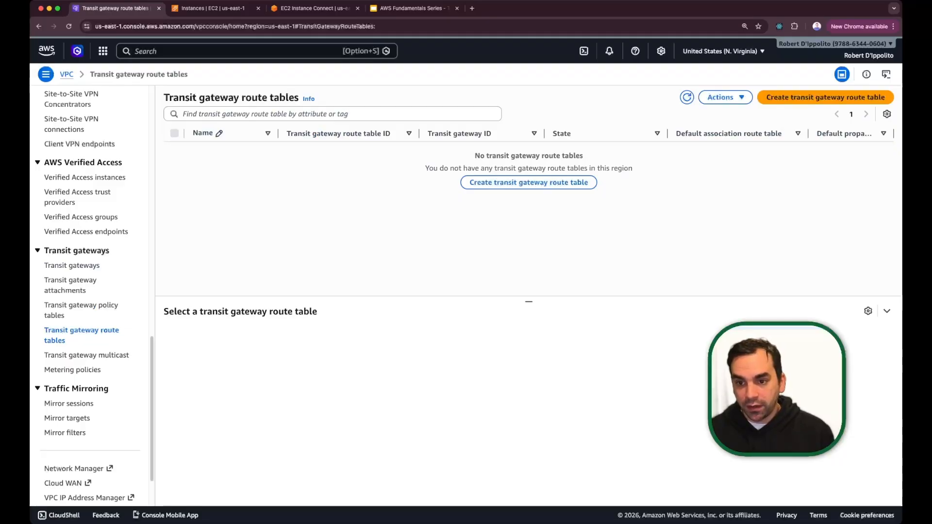
left_click(825, 97)
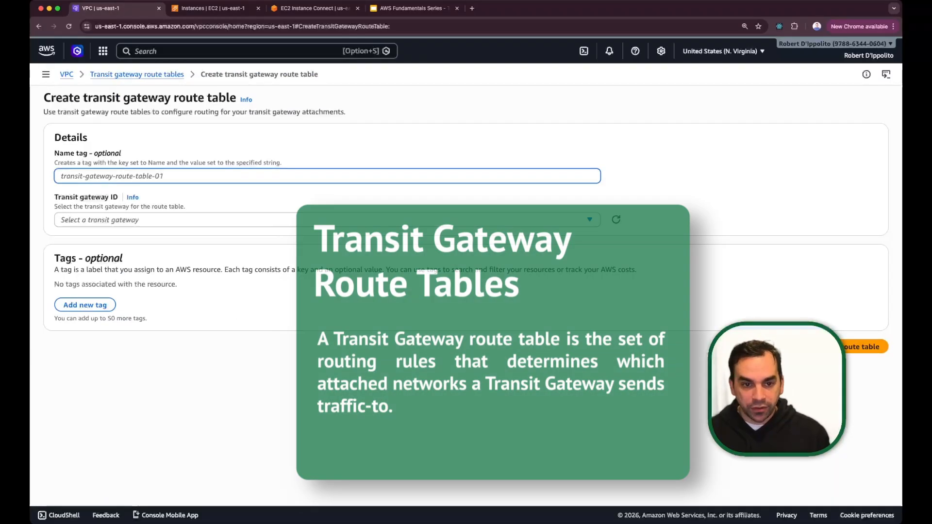
type("my-trans")
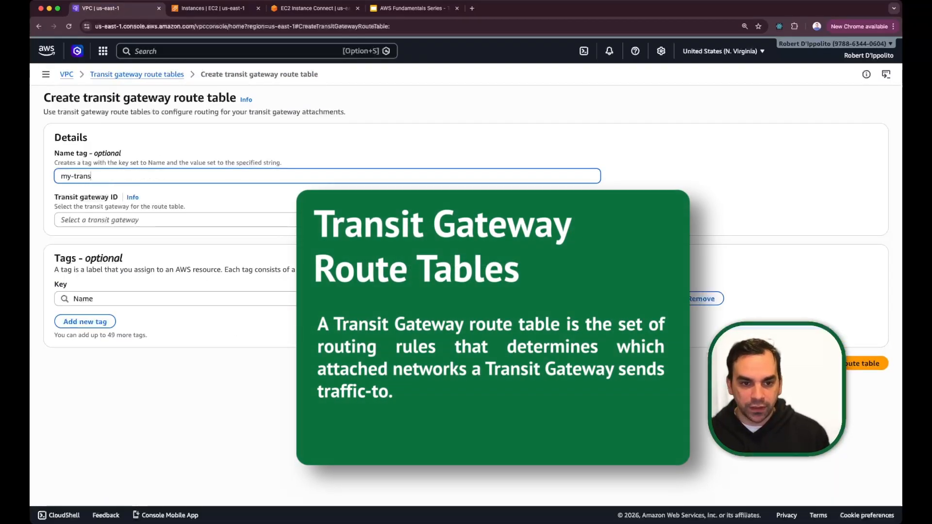
type("it-gateway-ro")
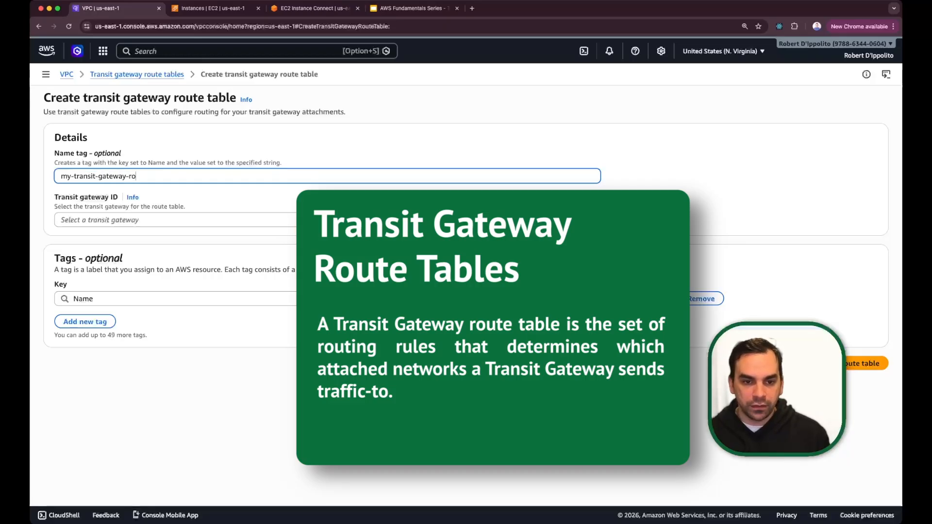
type("ute-tab")
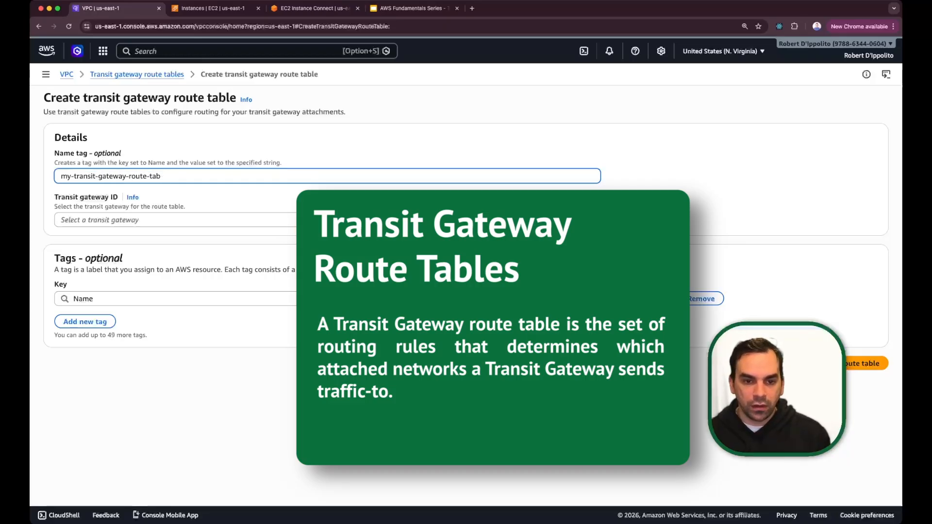
type("-le-1")
left_click(327, 220)
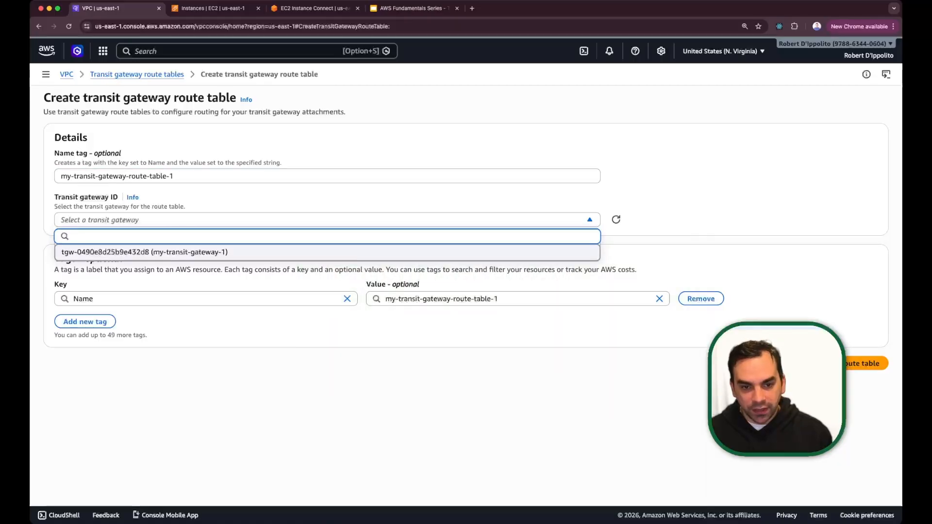
left_click(145, 252)
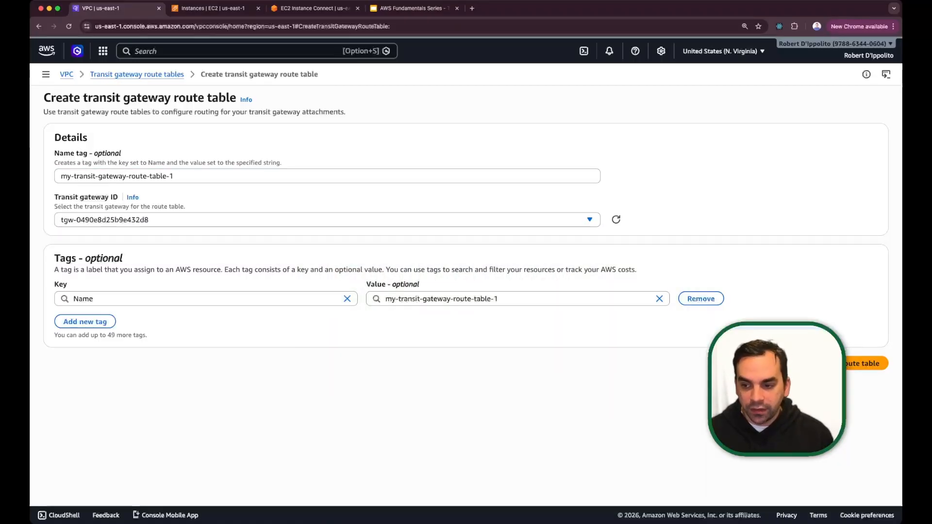
left_click(867, 363)
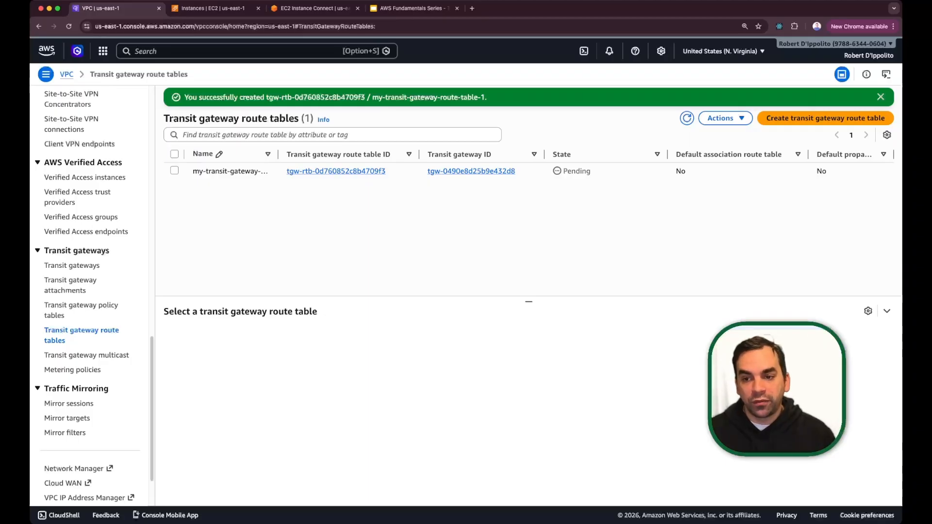
double_click(577, 171)
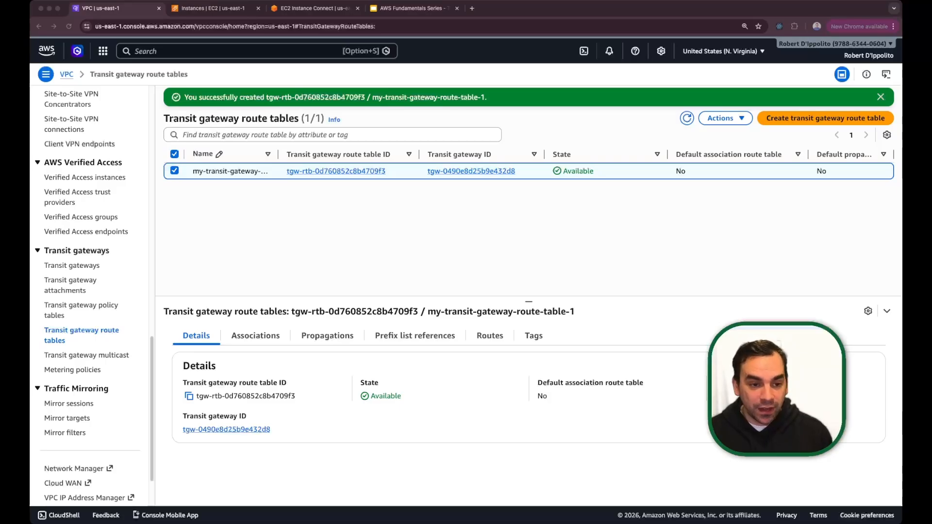
Start a transit gateway attachment named transit-gateway-attachment-vpc-a on my-transit-gateway-1 with the attachment type VPC
key("super+Tab")
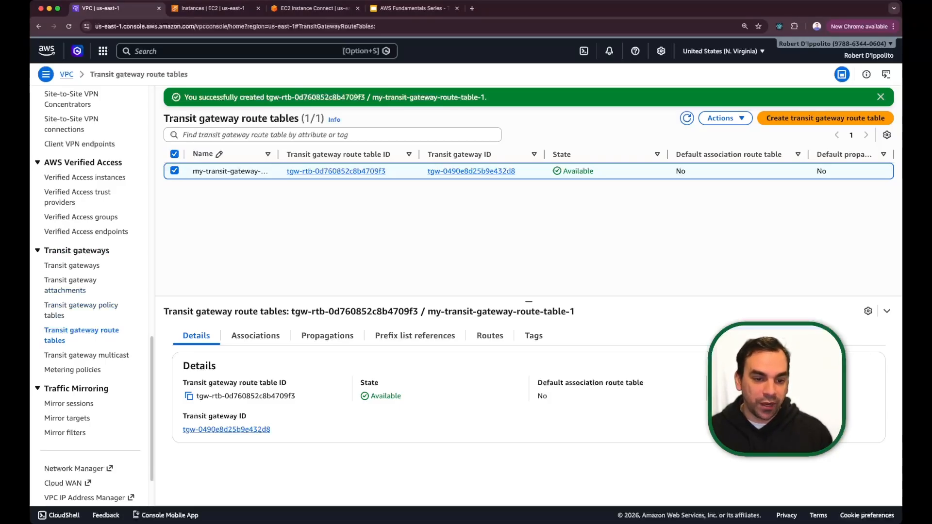
left_click(66, 285)
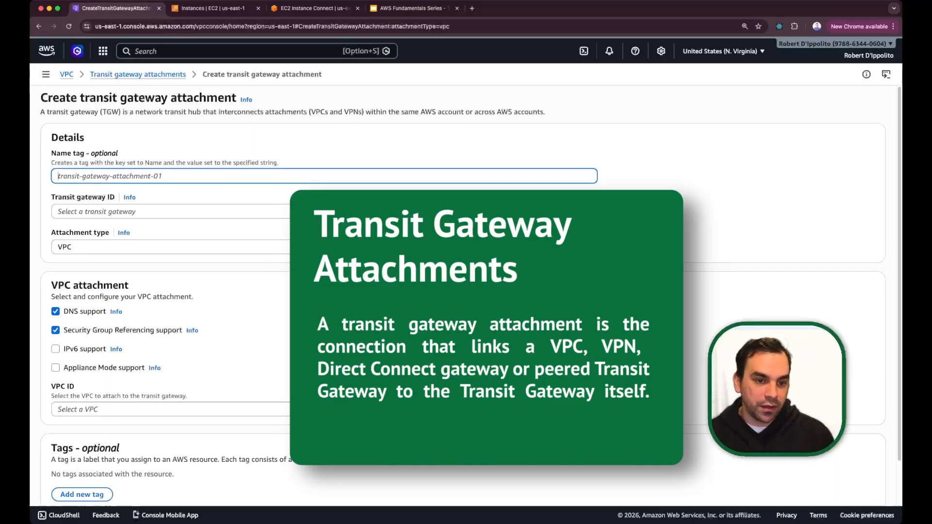
type("transit-gate")
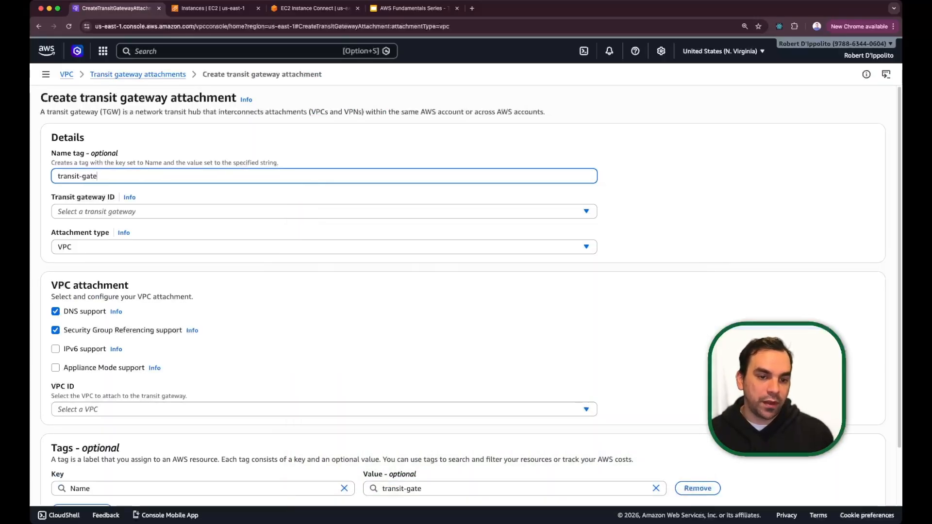
type("way-attachme")
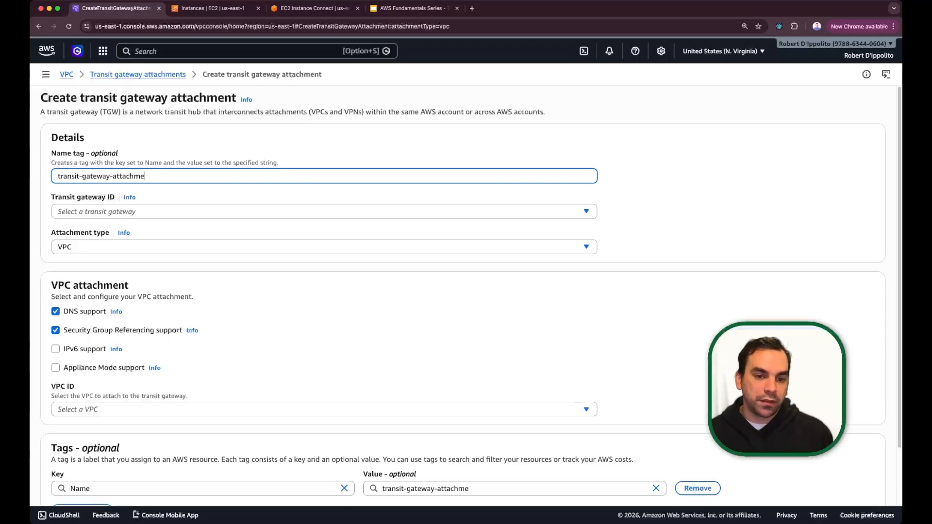
type("nt-vpc-a")
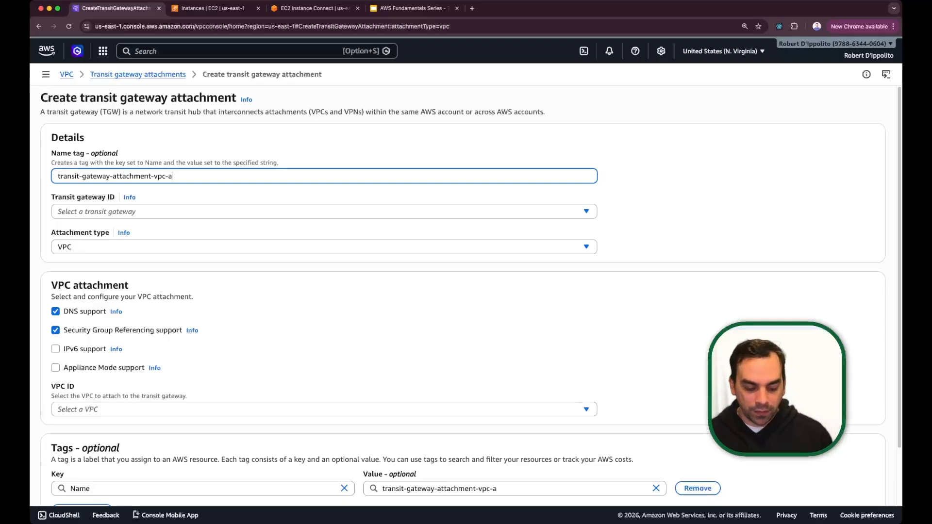
key("super+a")
left_click(324, 212)
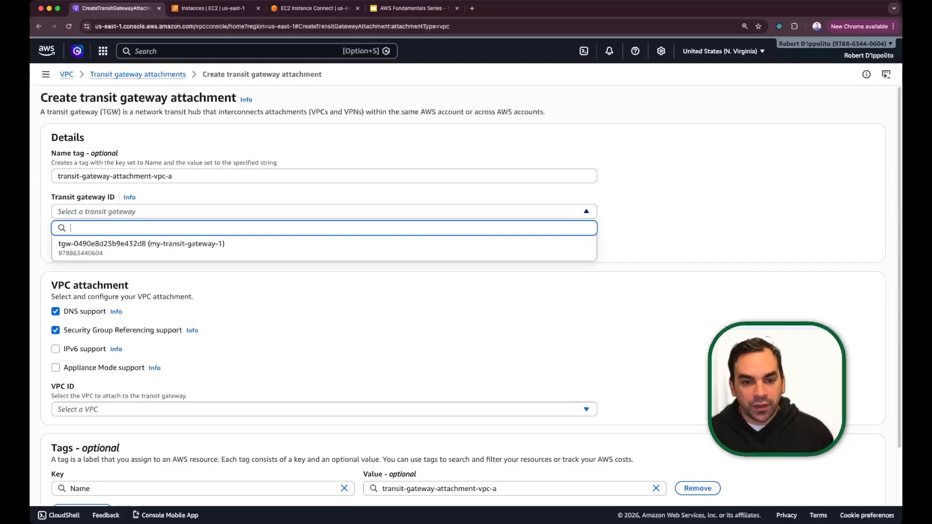
left_click(324, 248)
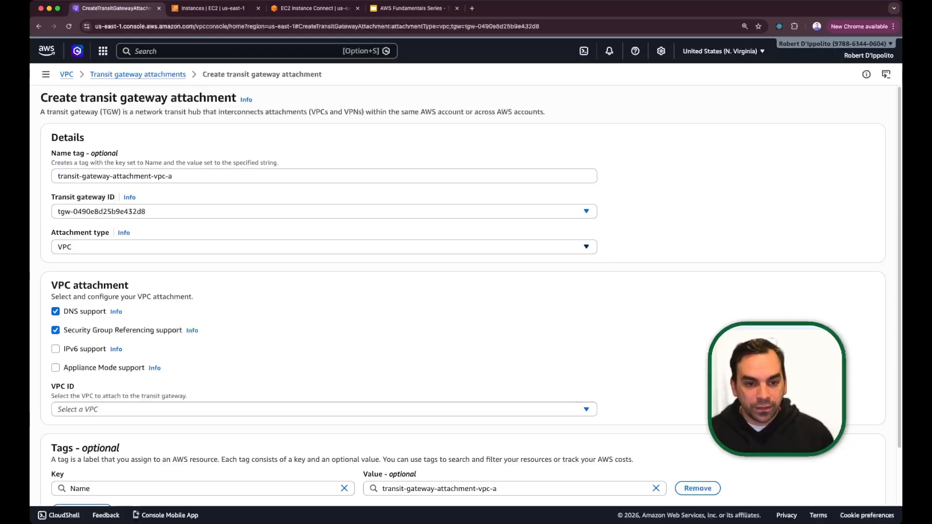
left_click(325, 247)
left_click(325, 279)
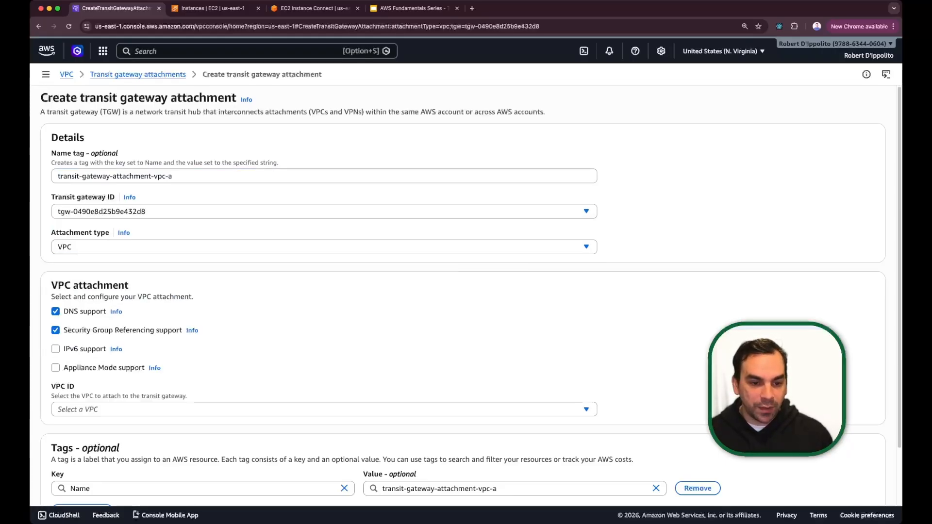
Attach demo-vpc-a through its demo-vpc-a-public subnet in us-east-1a and create the transit gateway attachment
scroll(324, 342, "down", 3)
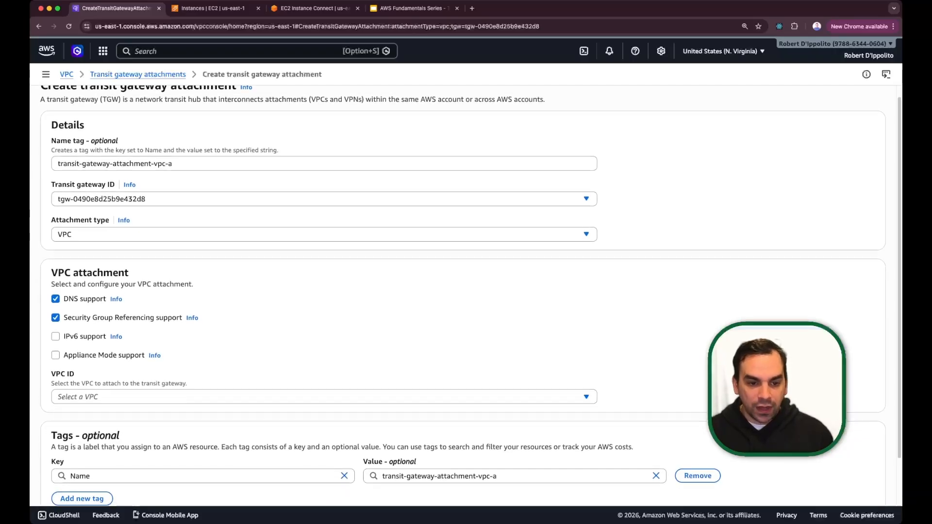
left_click(324, 343)
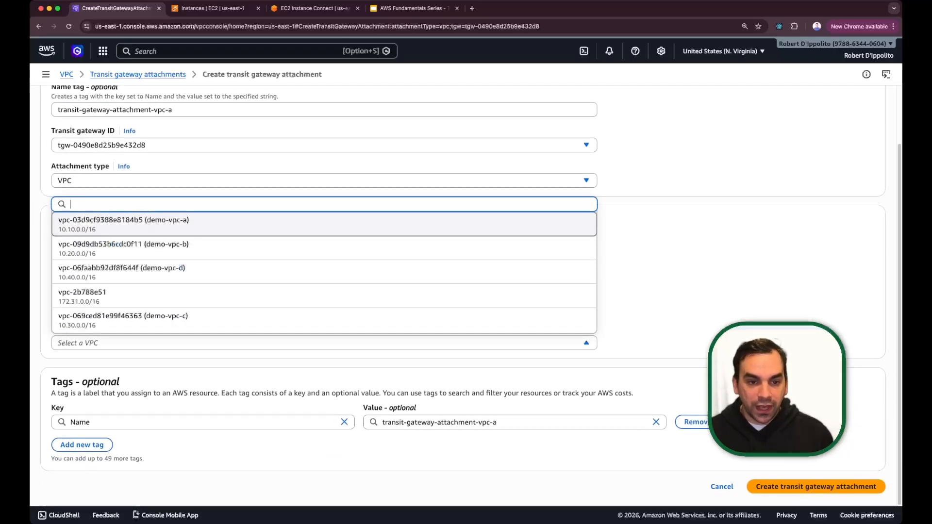
left_click(123, 224)
scroll(216, 243, "down", 4)
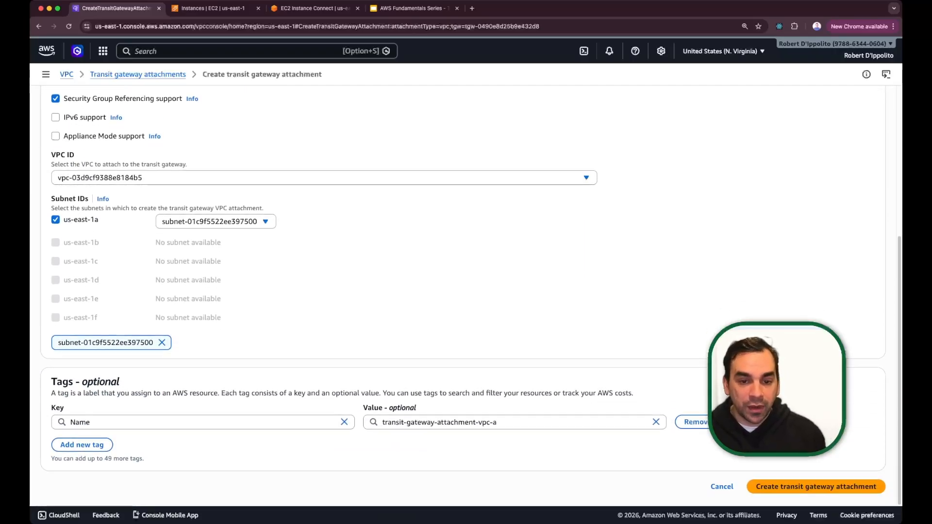
left_click(216, 222)
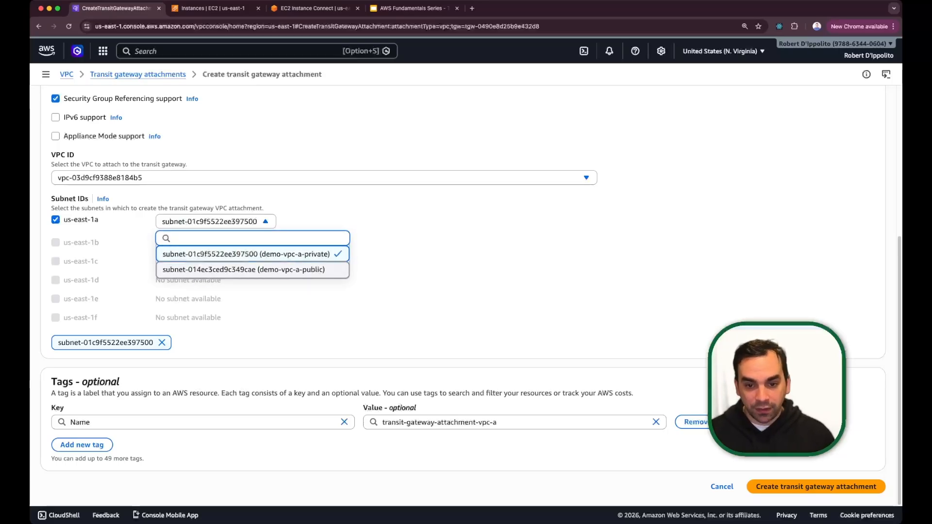
left_click(243, 270)
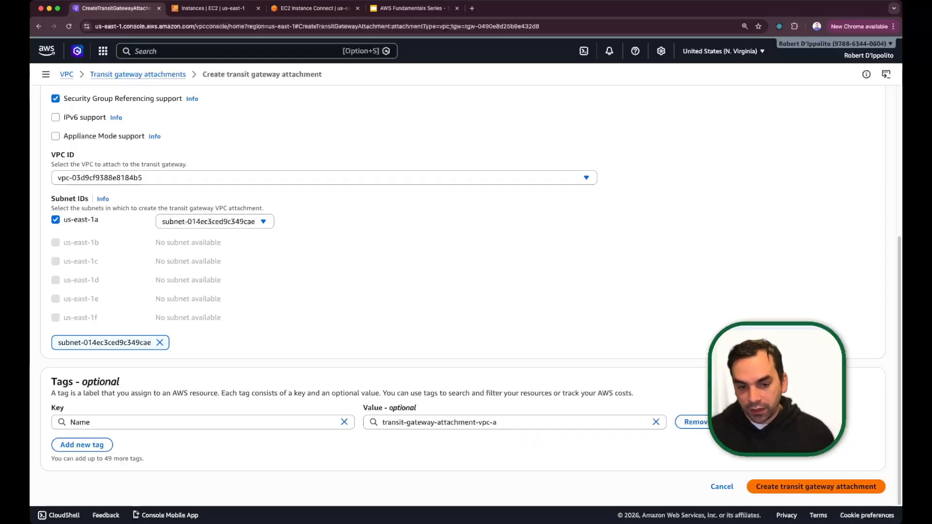
left_click(816, 487)
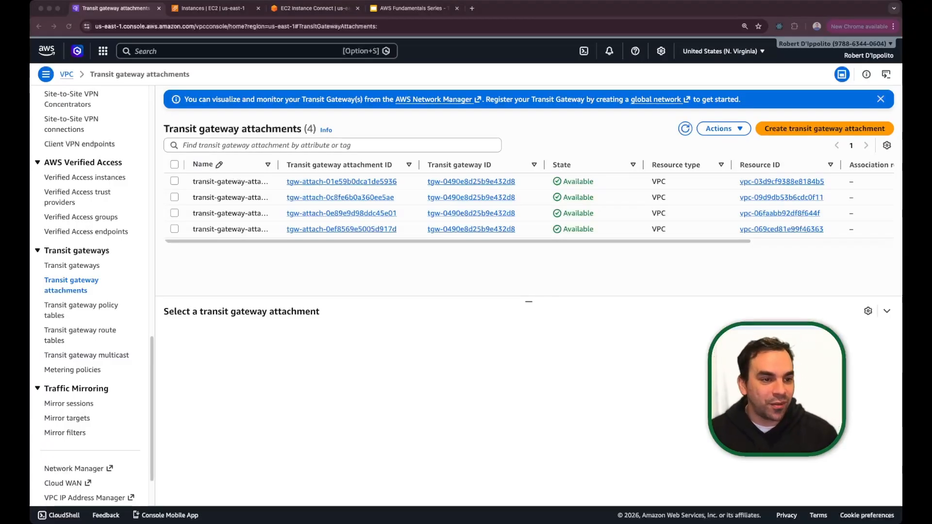
In my-transit-gateway-route-table-1, create an association for the demo-vpc-a attachment tgw-attach-01e59b0dca1de5936
key("super+Tab")
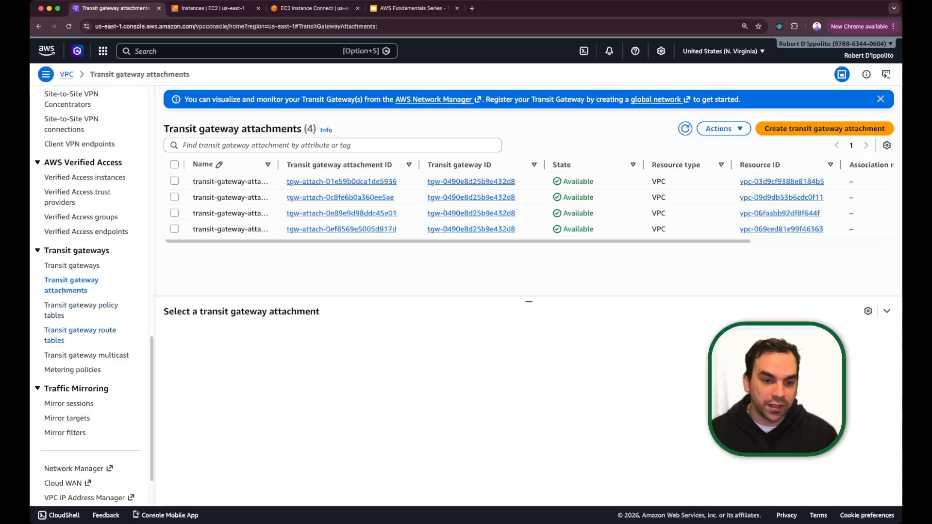
left_click(79, 331)
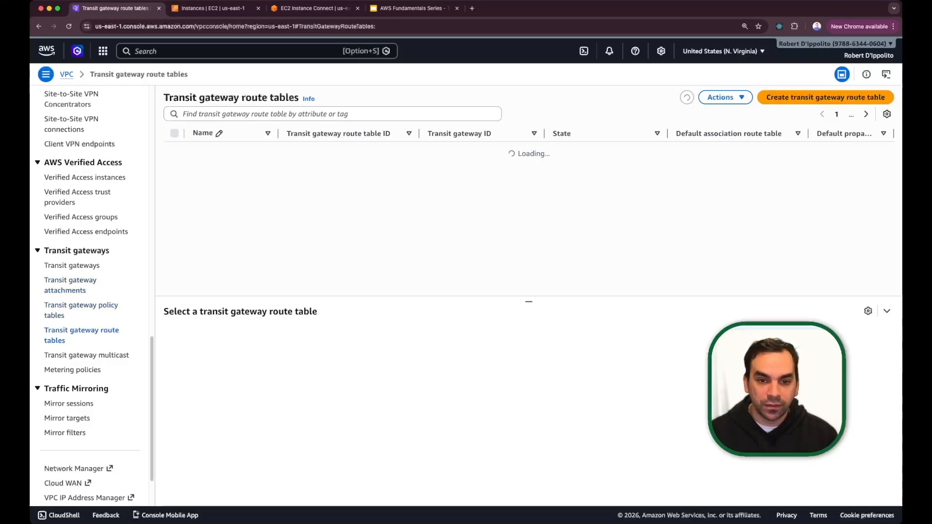
left_click(174, 150)
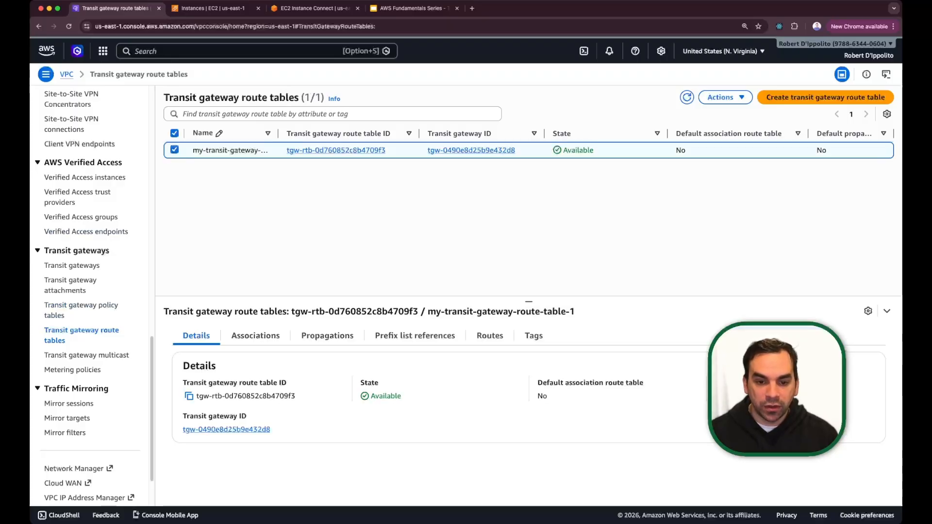
left_click(256, 336)
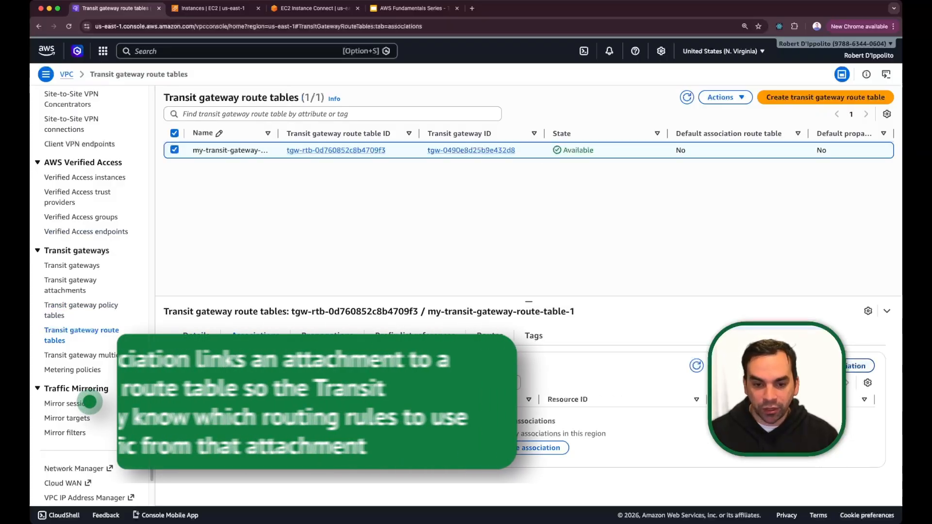
left_click(835, 366)
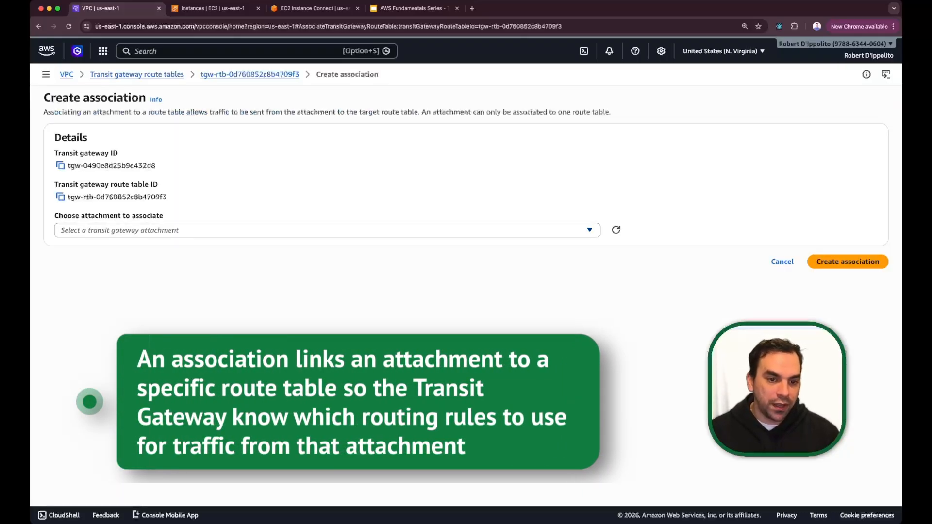
left_click(328, 230)
left_click(291, 266)
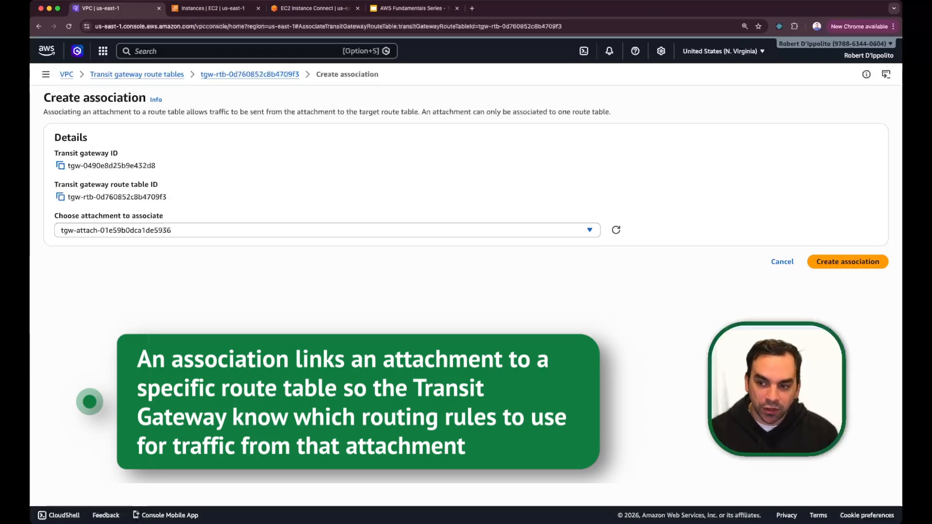
left_click(848, 261)
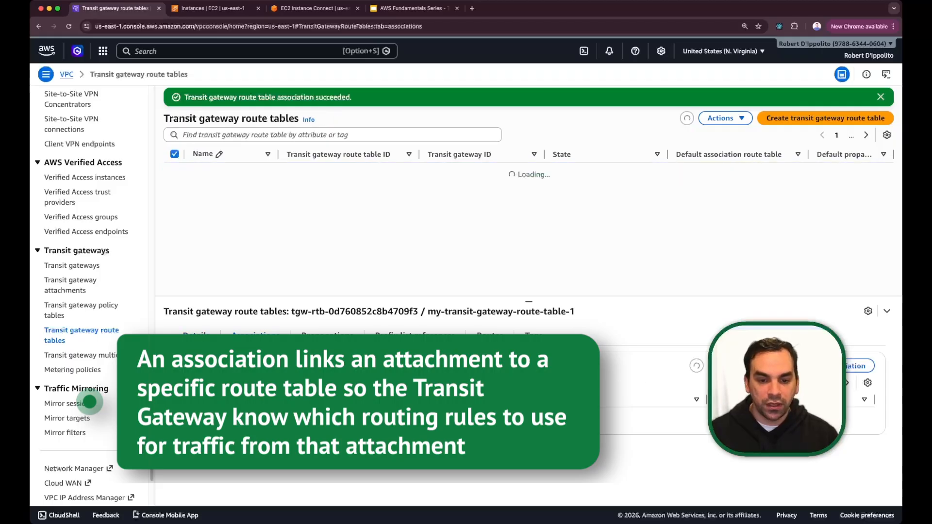
Create a second association in the same route table for the demo-vpc-b attachment tgw-attach-0c8fe6b0a360ee5ae
left_click(857, 366)
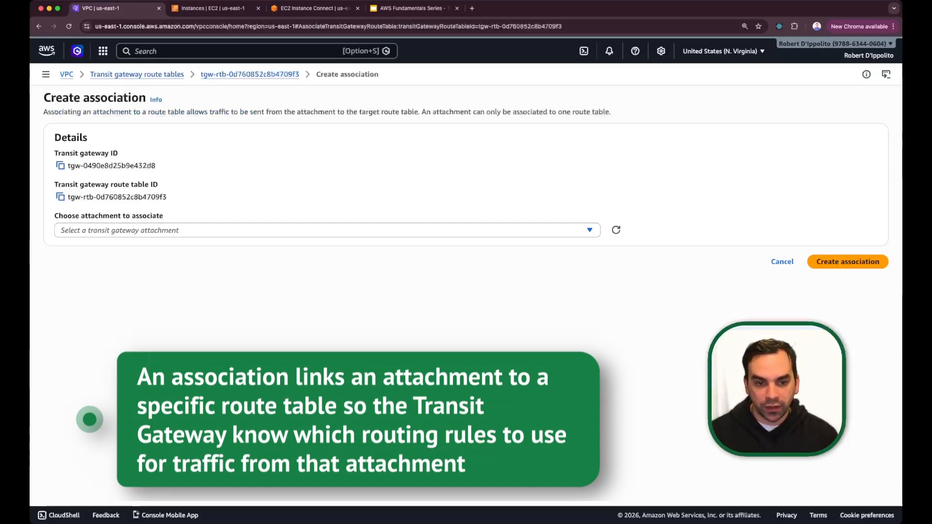
left_click(327, 231)
left_click(176, 290)
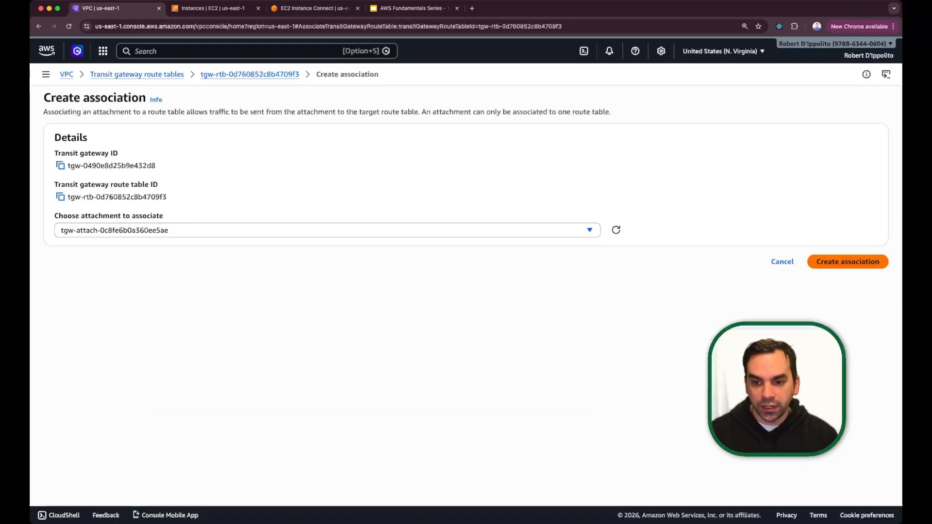
left_click(848, 262)
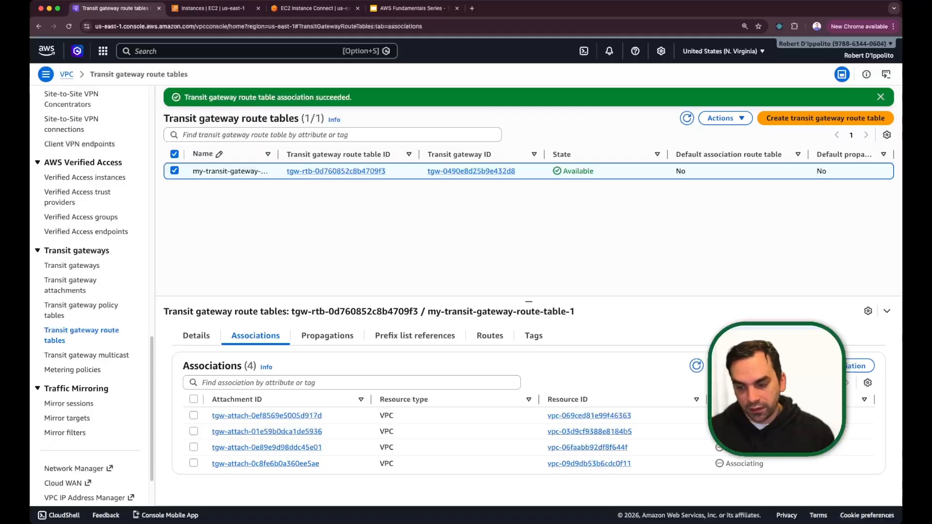
Start a propagation in my-transit-gateway-route-table-1 and choose the attachment tgw-attach-01e59b0dca1de5936
left_click(193, 415)
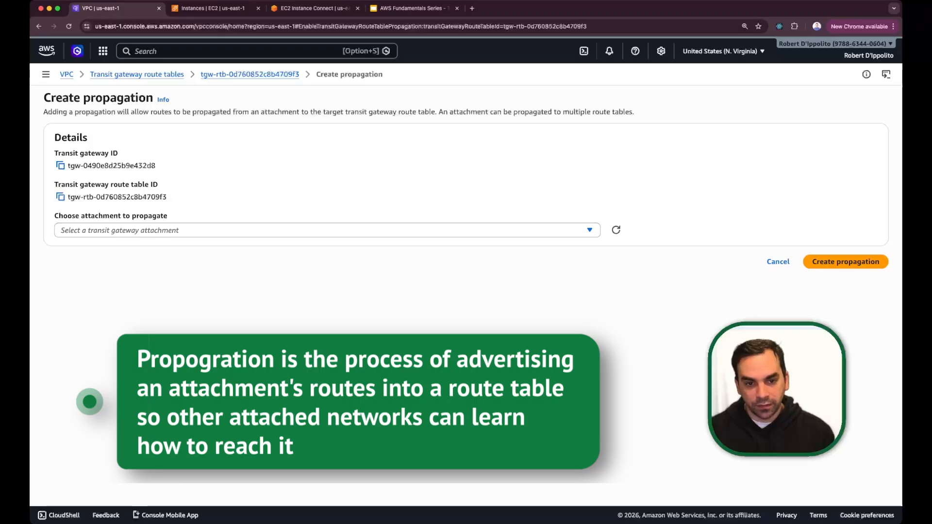
left_click(327, 230)
left_click(310, 266)
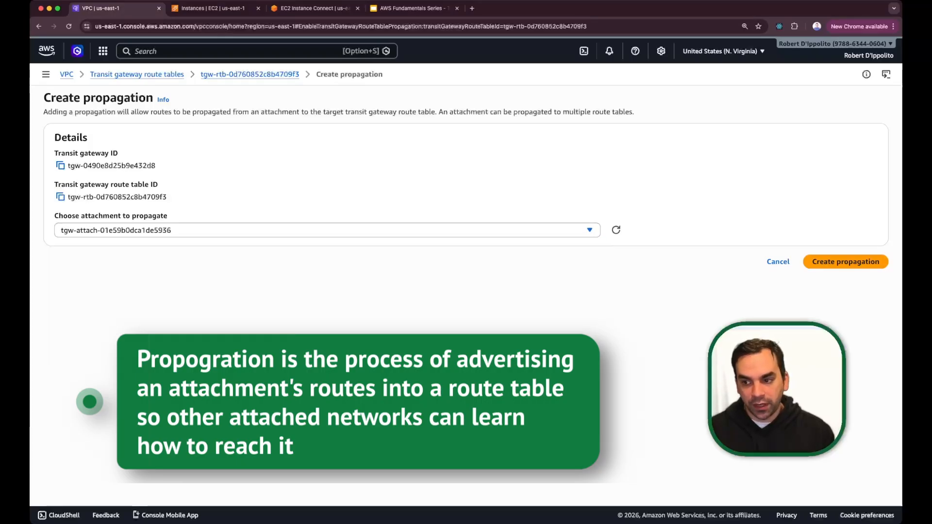
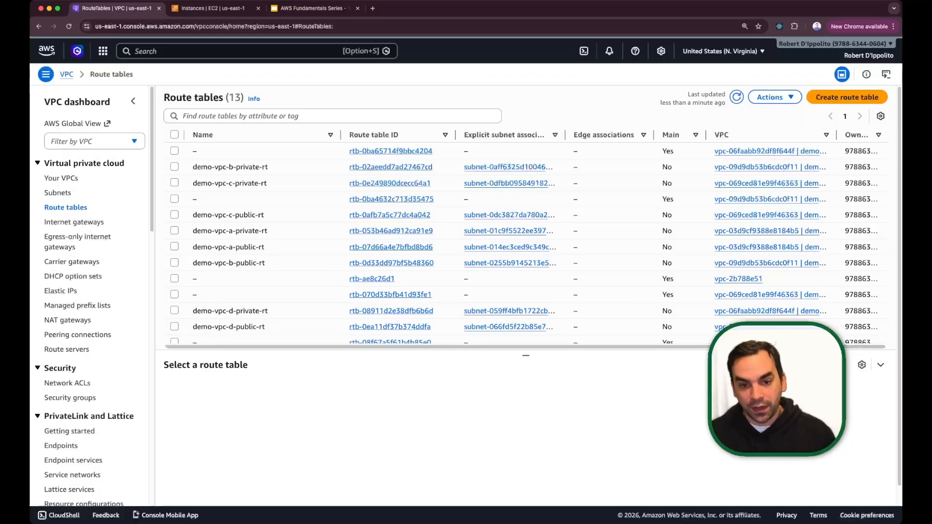
Edit the routes of demo-vpc-a-public-rt and add a new route with the destination 10.20.0.0/16
left_click(175, 247)
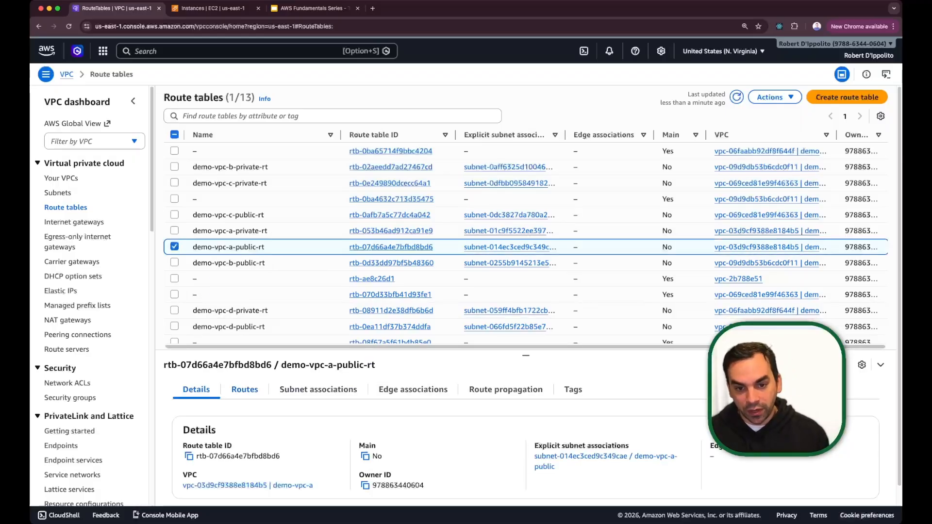
left_click(245, 389)
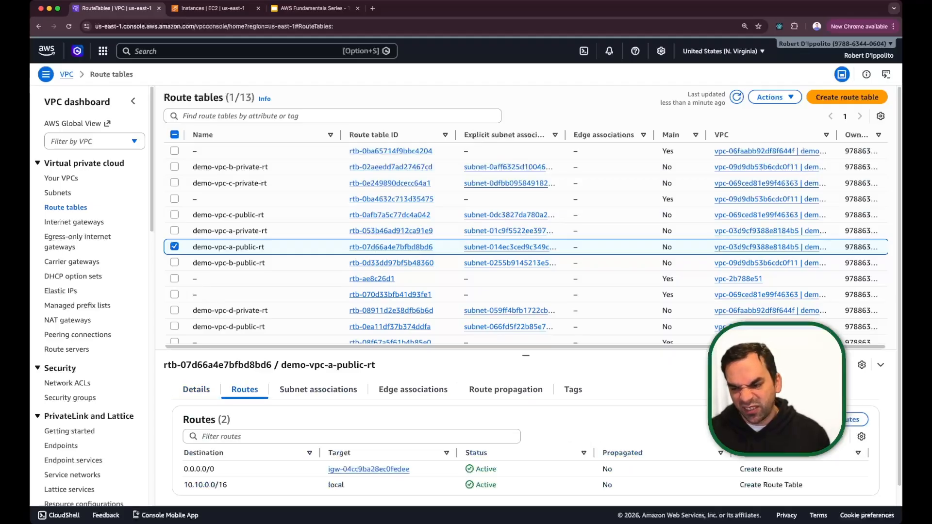
left_click(850, 419)
left_click(79, 227)
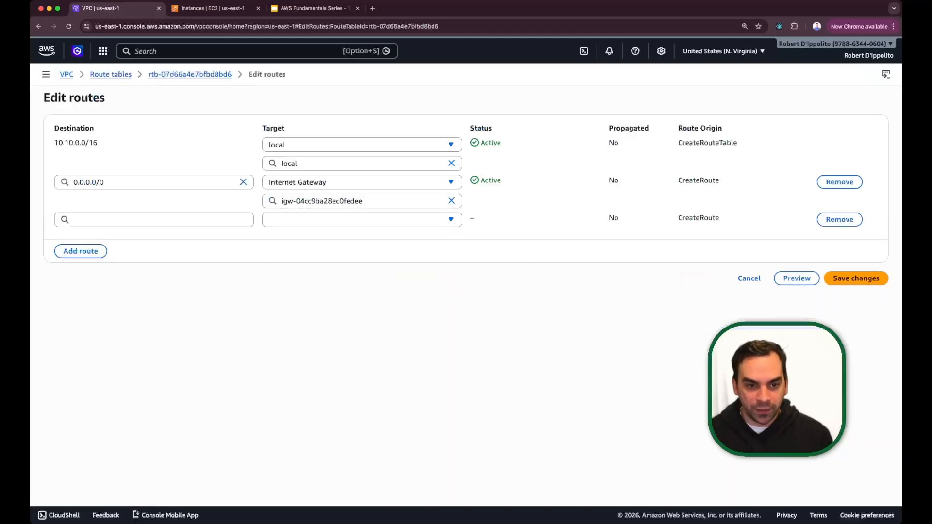
type("10.2")
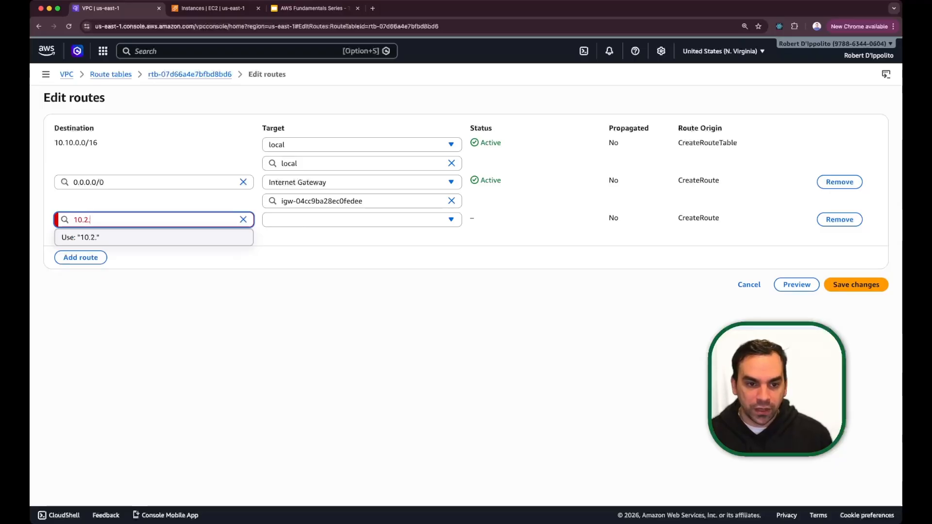
type("0.0.")
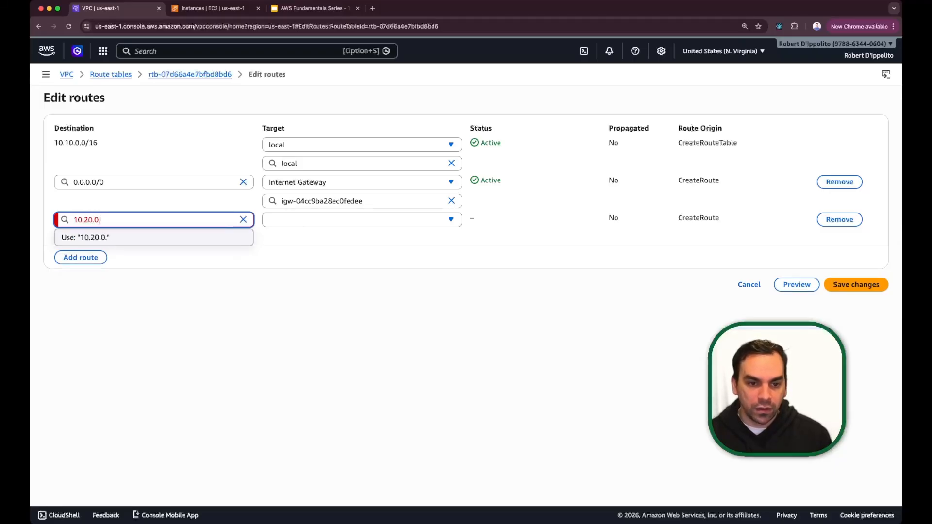
type("0/17")
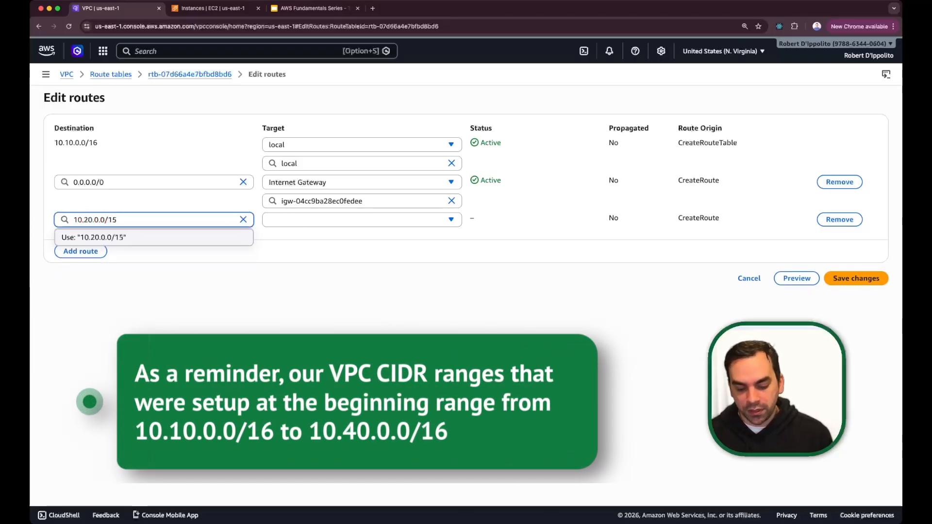
key("BackSpace")
type("6")
Set the target of the 10.20.0.0/16 route to the transit gateway tgw-0490e8d25b9e432d8
left_click(362, 220)
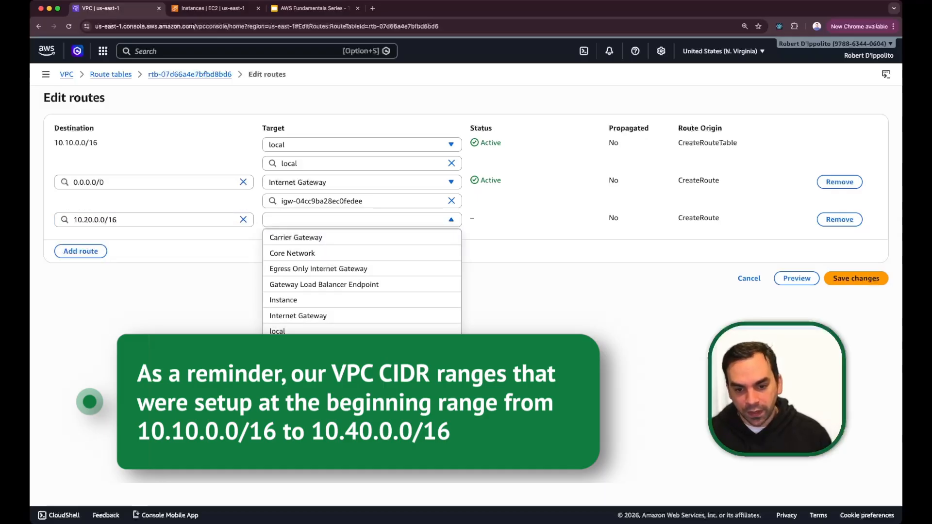
left_click(311, 408)
left_click(362, 239)
left_click(373, 272)
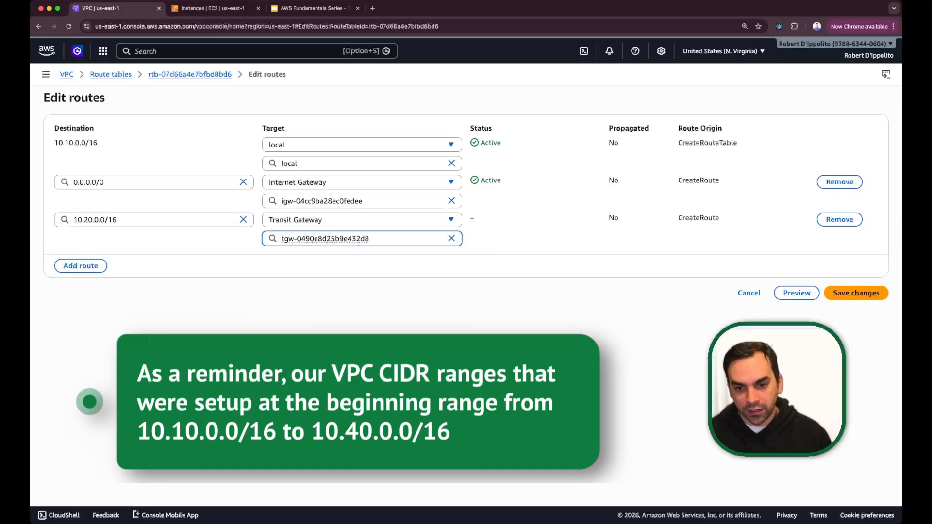
Add a route for destination 10.30.0.0/16 that targets the transit gateway tgw-0490e8d25b9e432d8
left_click(81, 266)
left_click(153, 257)
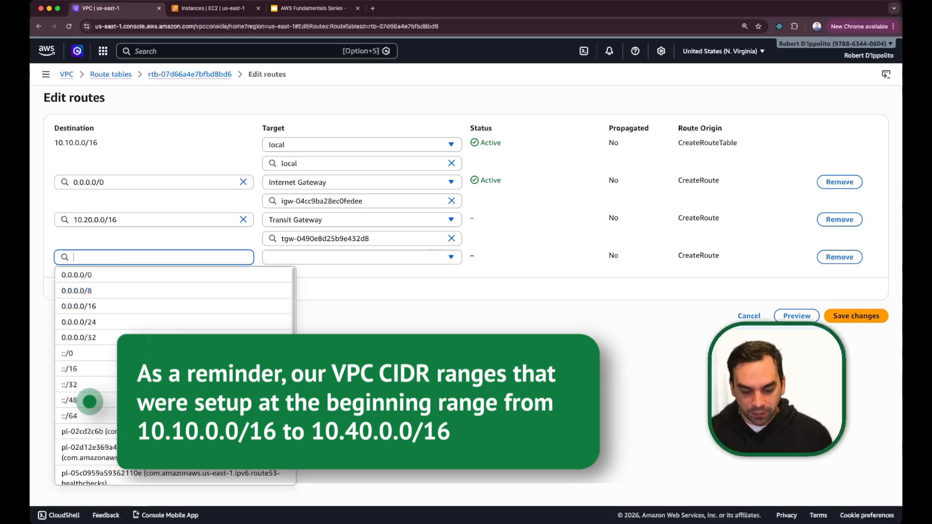
type("10.30")
type(".0.0/16")
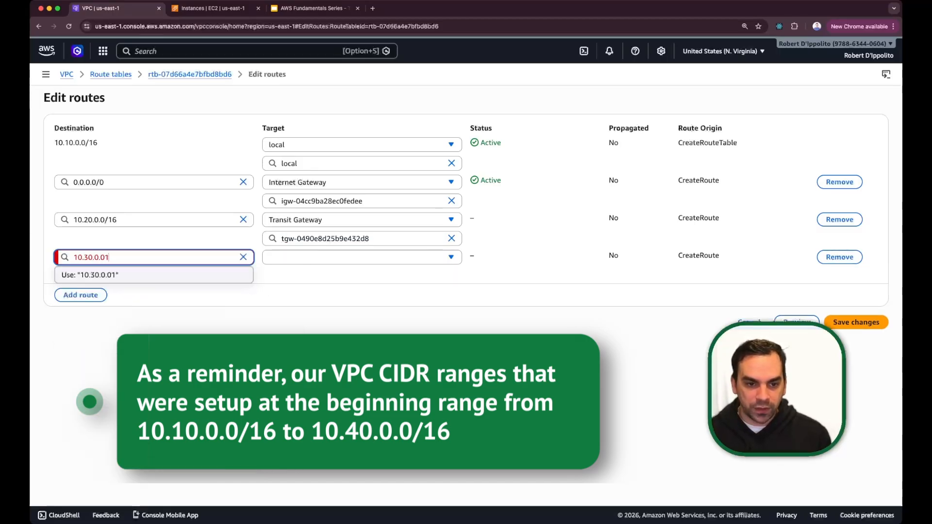
key("BackSpace")
key("BackSpace")
key("BackSpace")
type("/16")
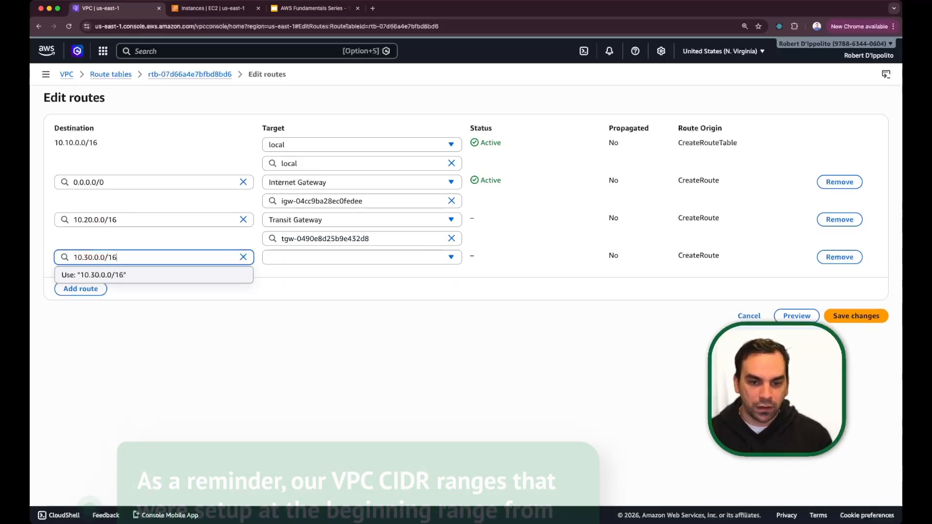
left_click(361, 257)
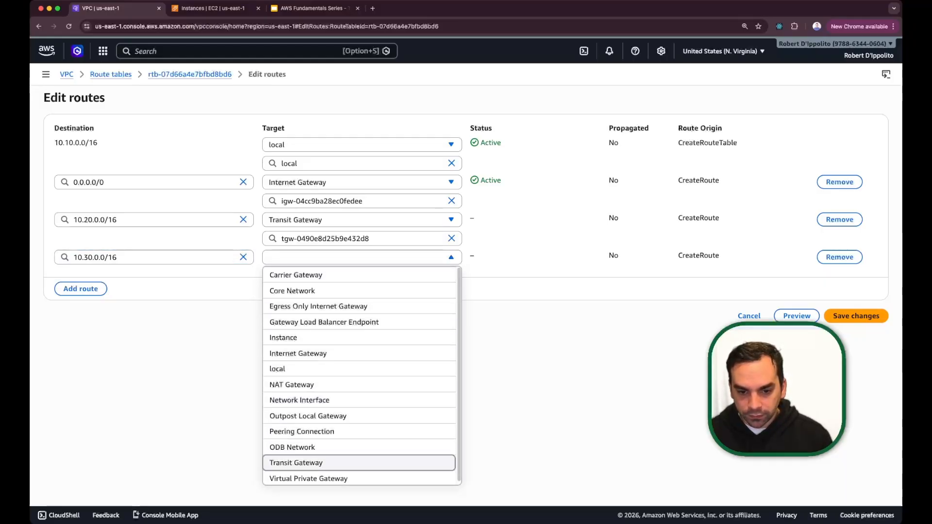
left_click(311, 462)
left_click(362, 276)
left_click(362, 310)
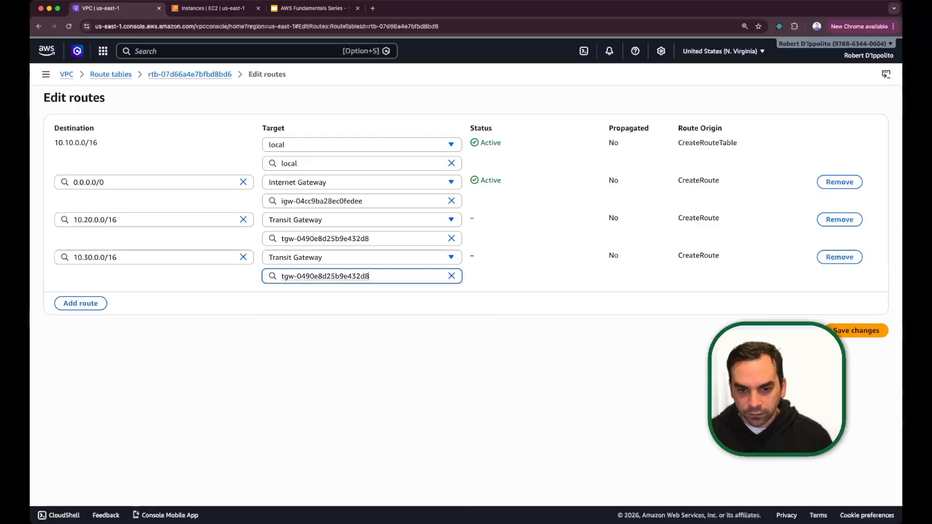
Add a route for destination 10.40.0.0/16 that targets the transit gateway tgw-0490e8d25b9e432d8, and save the route changes
left_click(233, 304)
left_click(81, 303)
type("10")
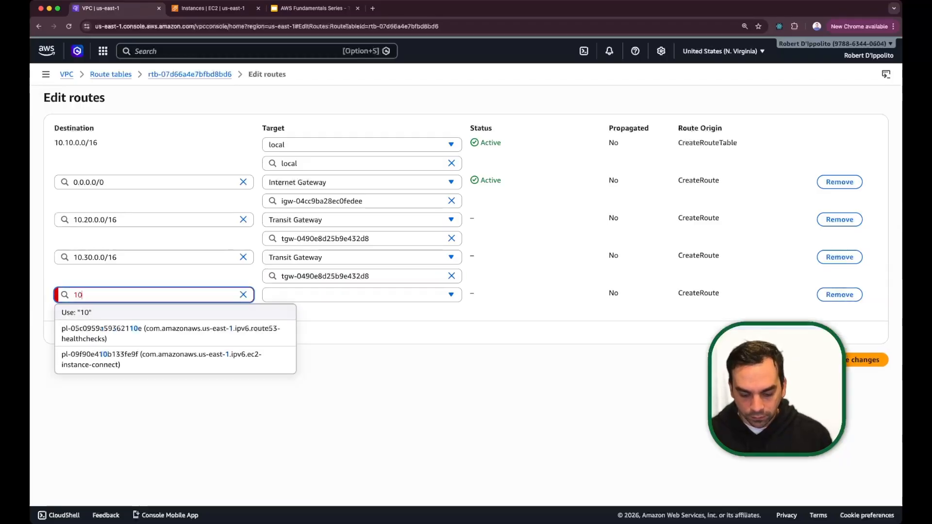
type(".40.0.0/16")
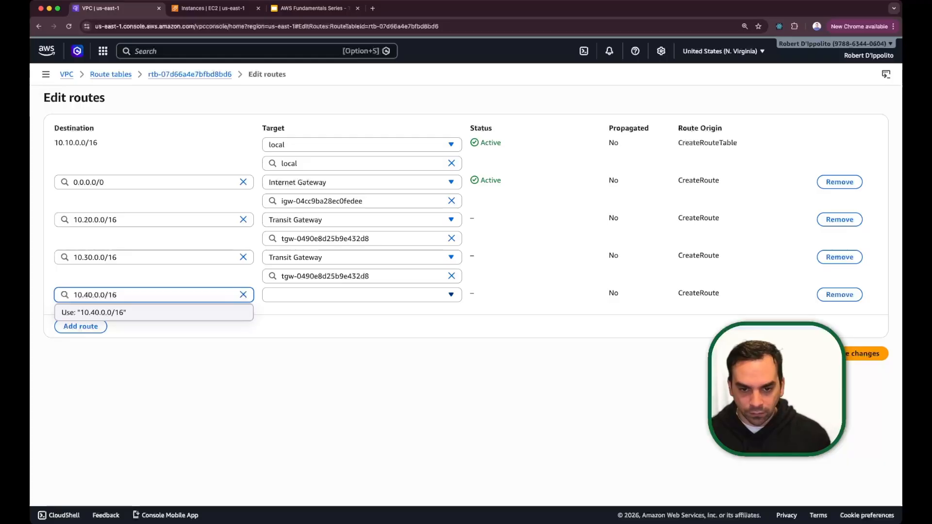
left_click(362, 295)
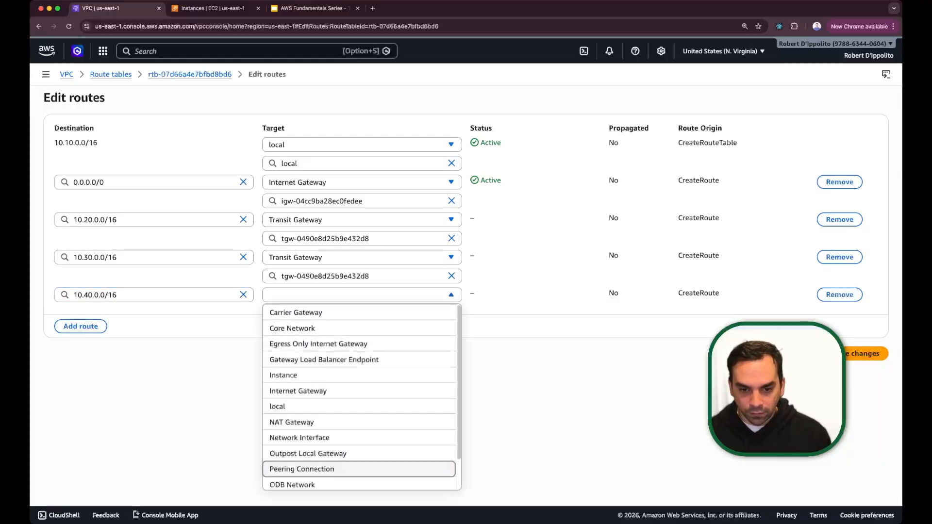
scroll(359, 439, "down", 2)
left_click(359, 465)
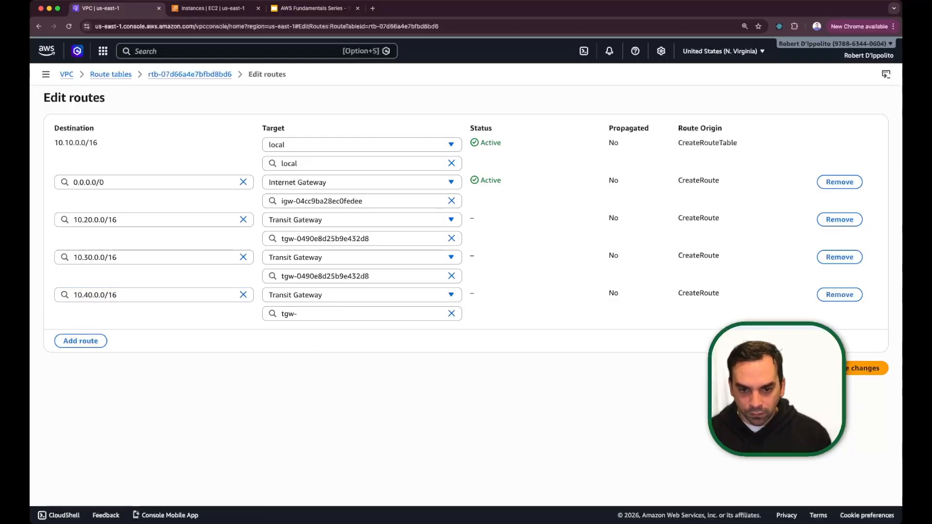
left_click(362, 313)
left_click(361, 348)
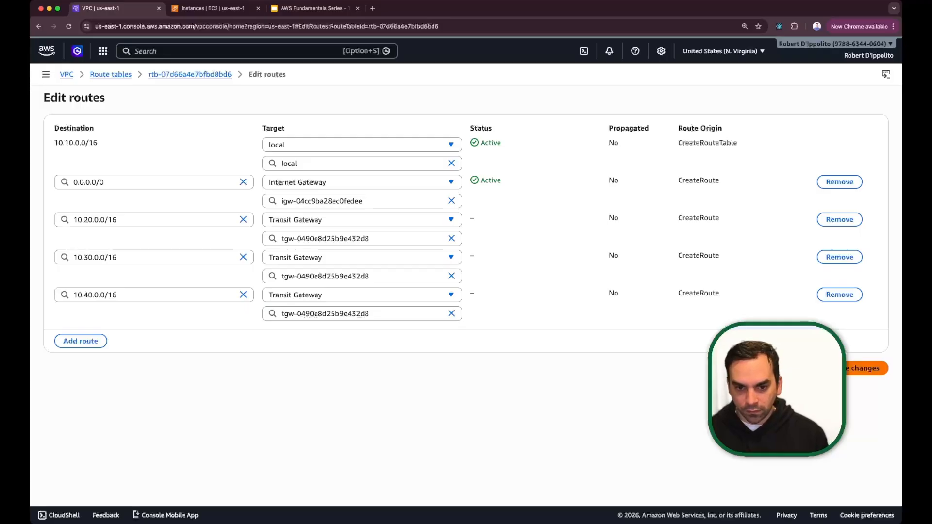
left_click(866, 368)
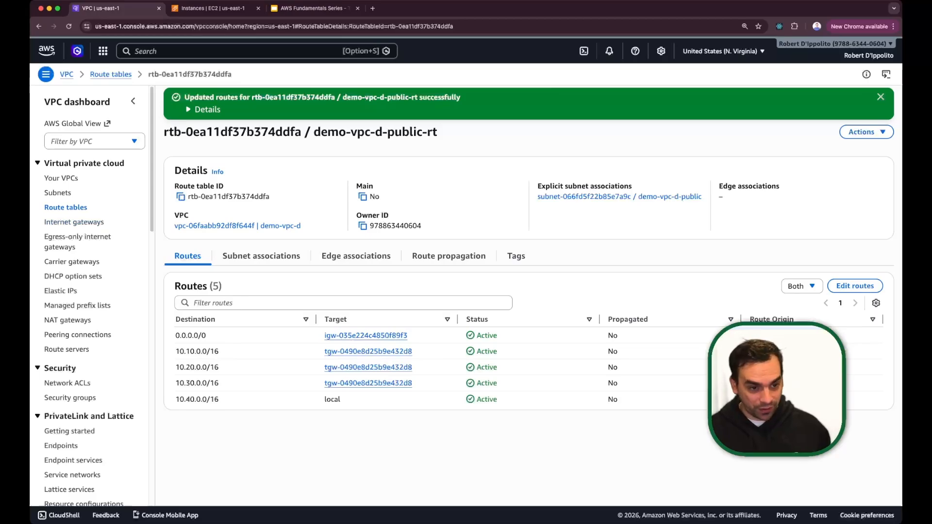
Switch to the EC2 instances page and go to the EC2 dashboard
key("super+Tab")
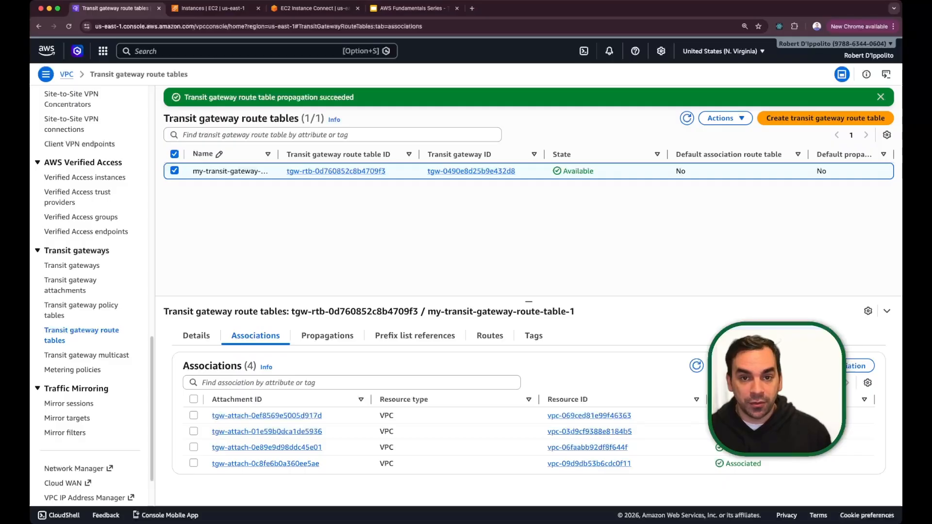
key("ctrl+Tab")
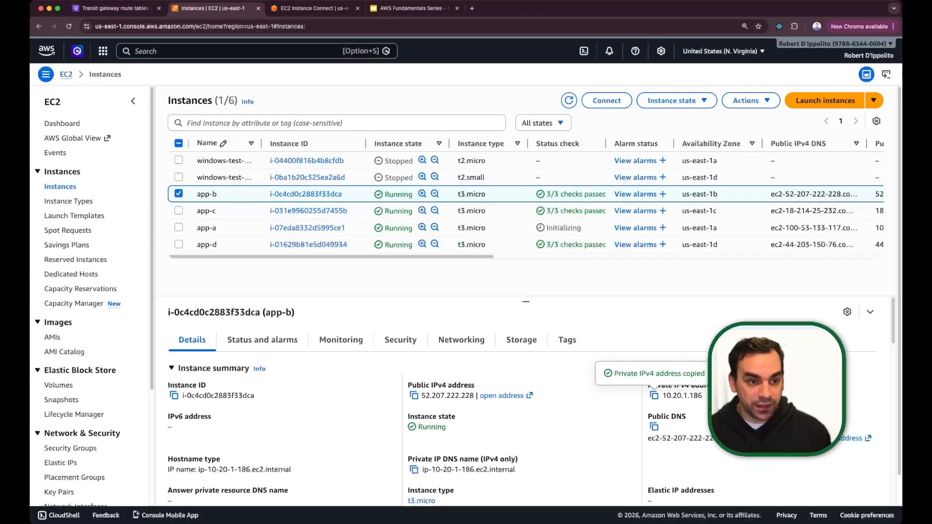
left_click(66, 74)
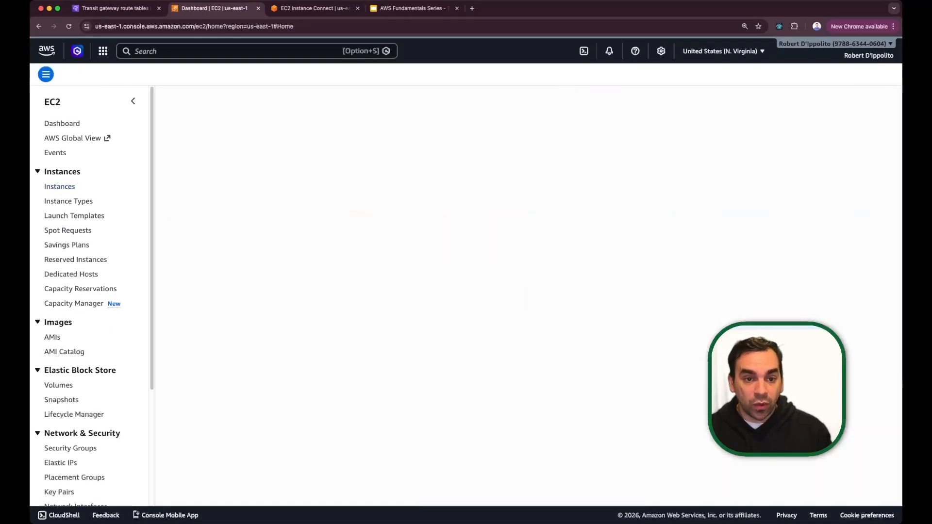
left_click(214, 148)
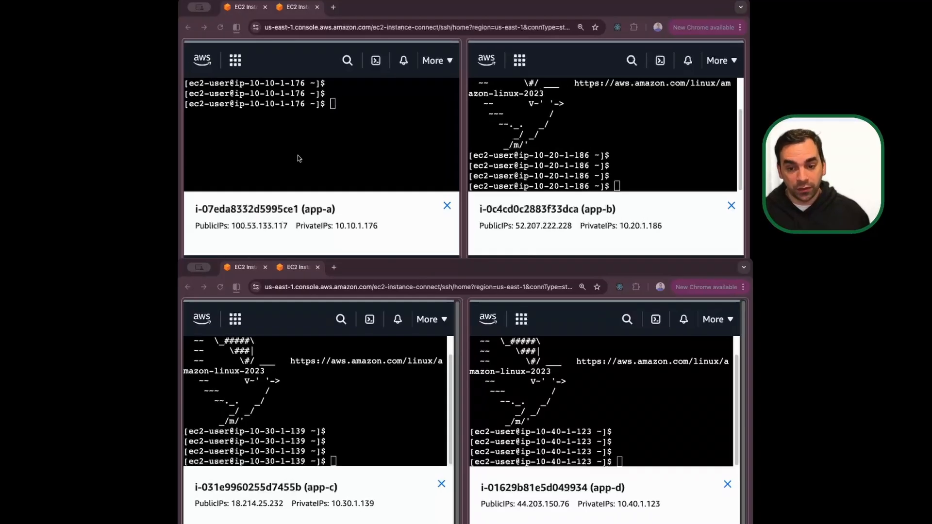
left_click(341, 108)
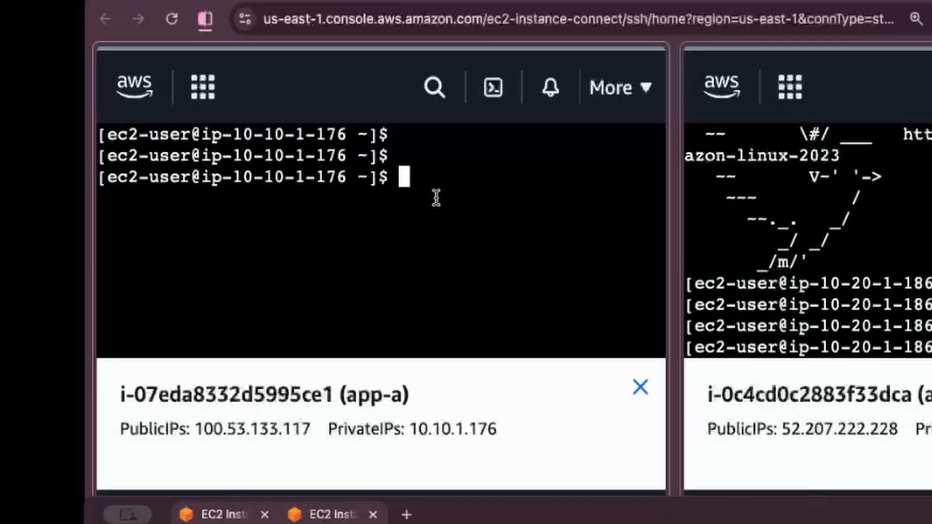
type("curl -lL ")
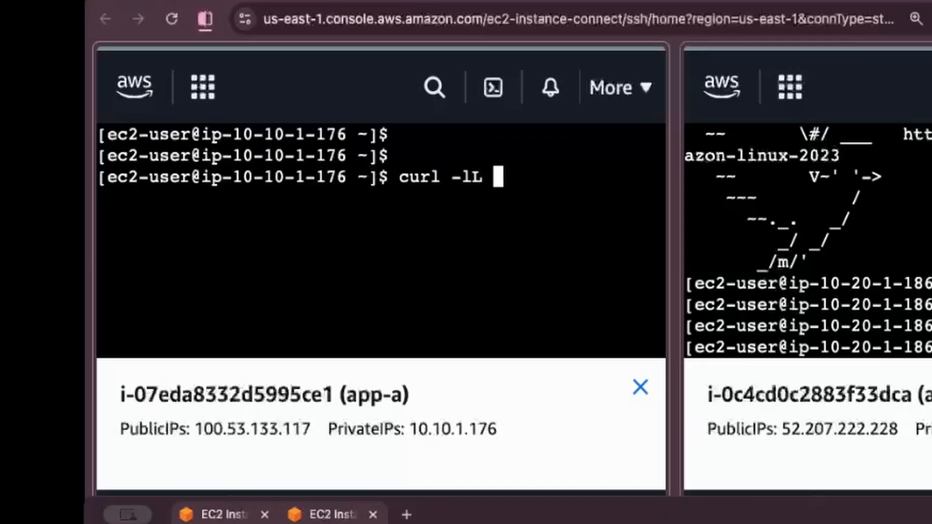
type("http:/")
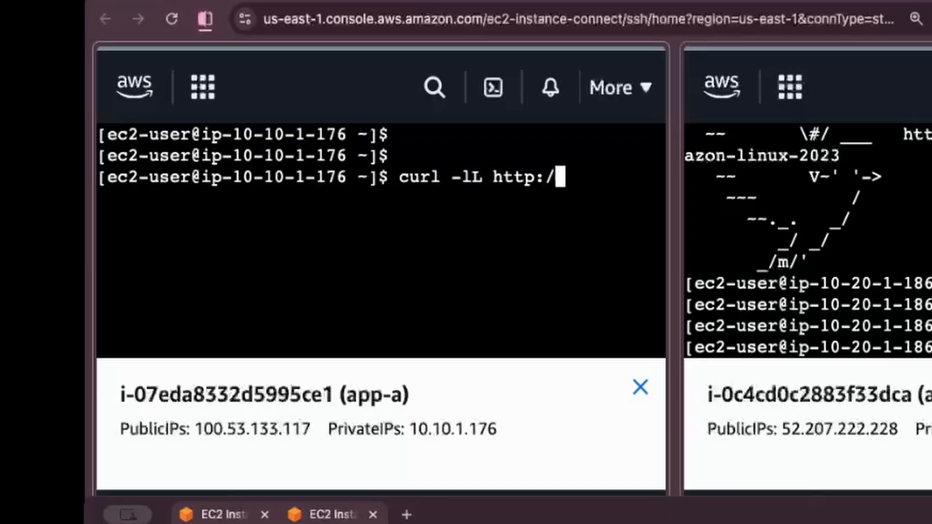
type("/127.1.0.0")
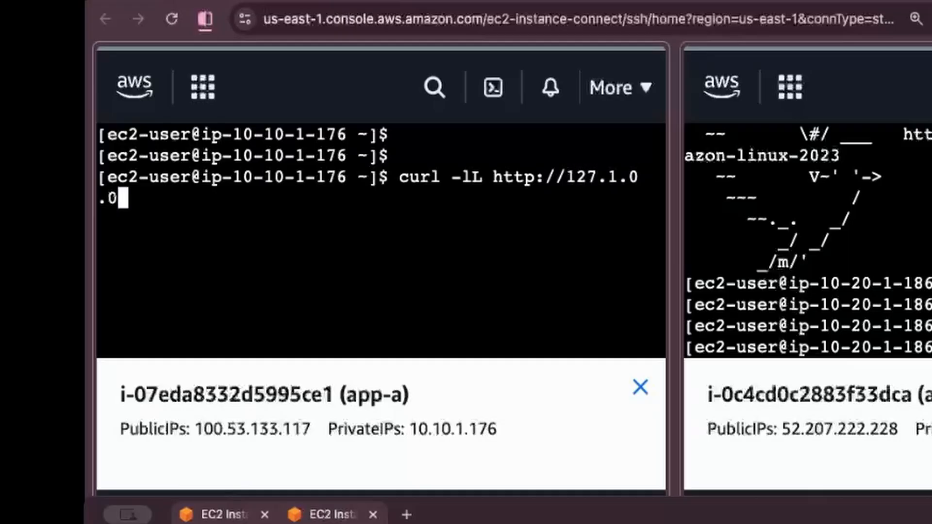
type(":8080")
key("Return")
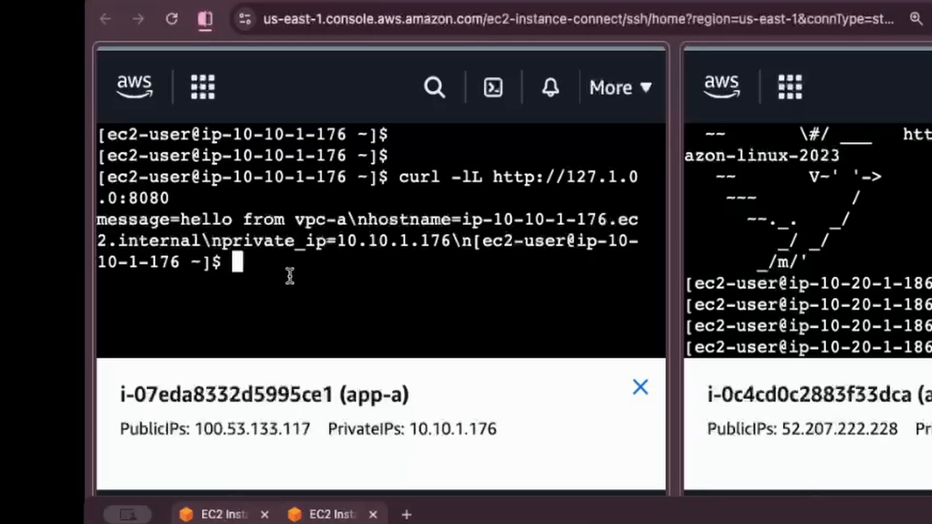
type("clear")
key("Return")
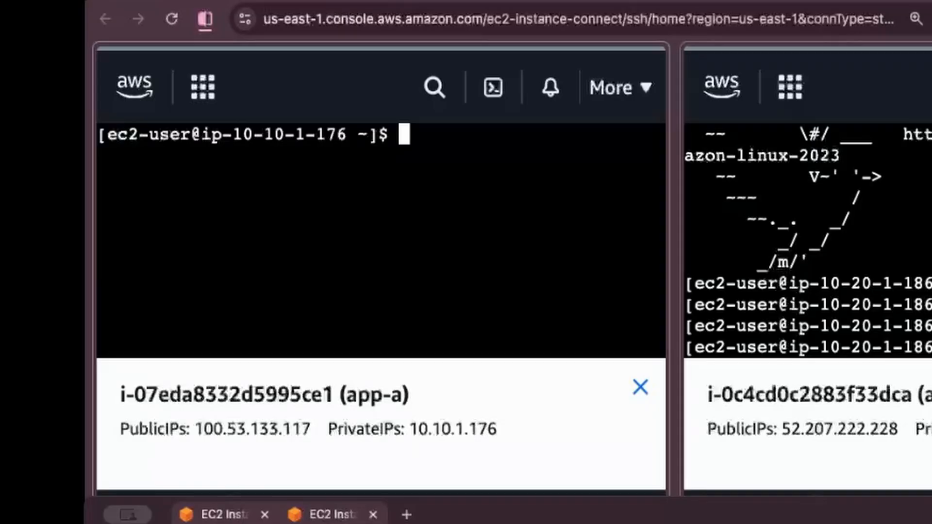
type("curl htt")
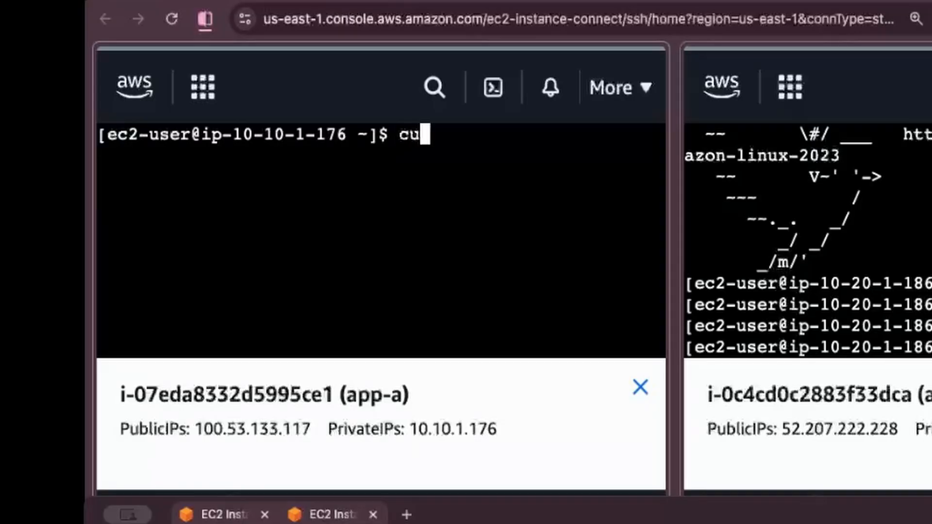
type("p://")
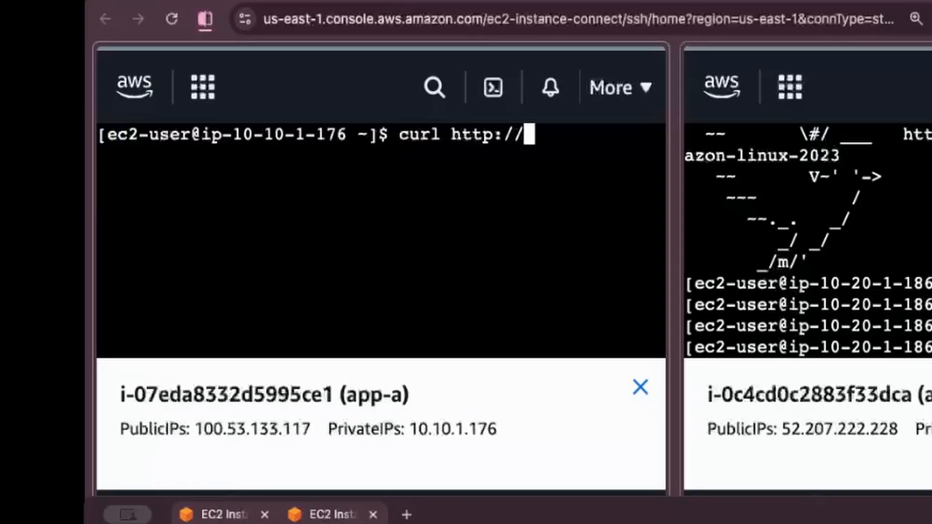
type("10.20.1.")
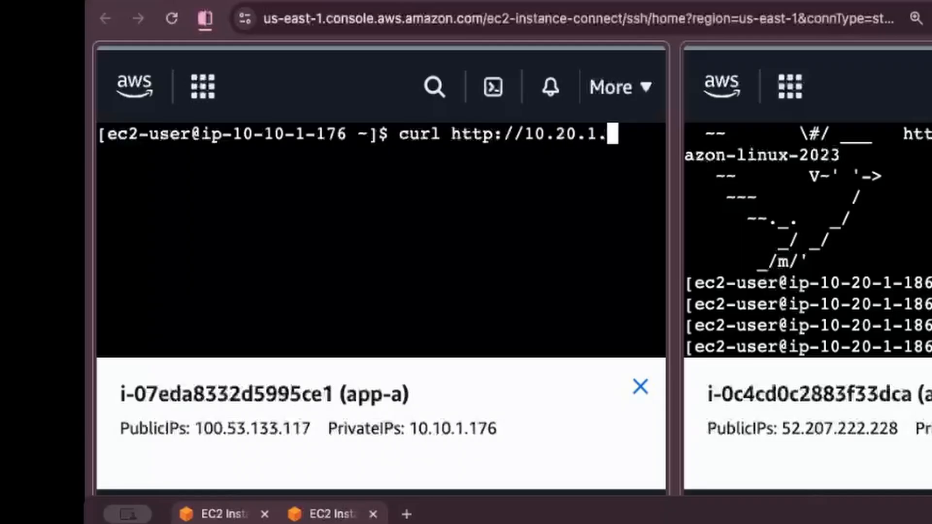
type("186:8080")
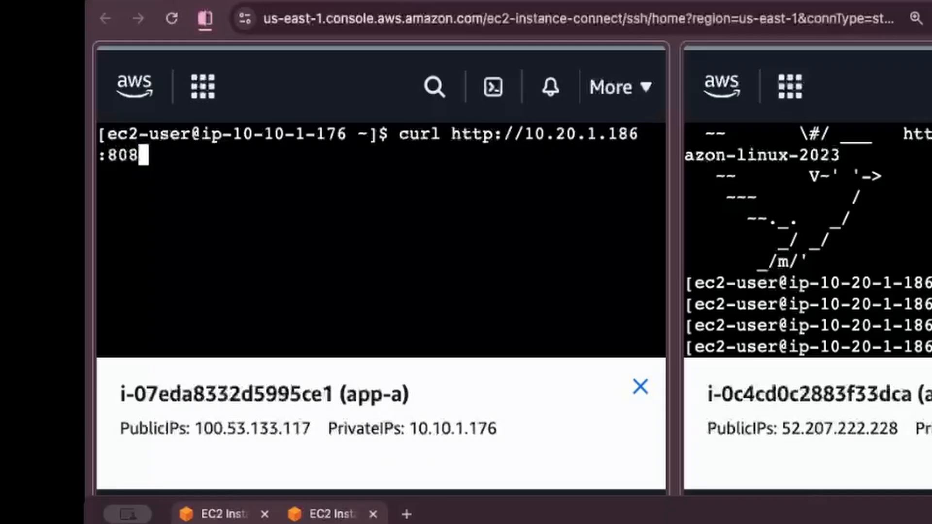
key("Return")
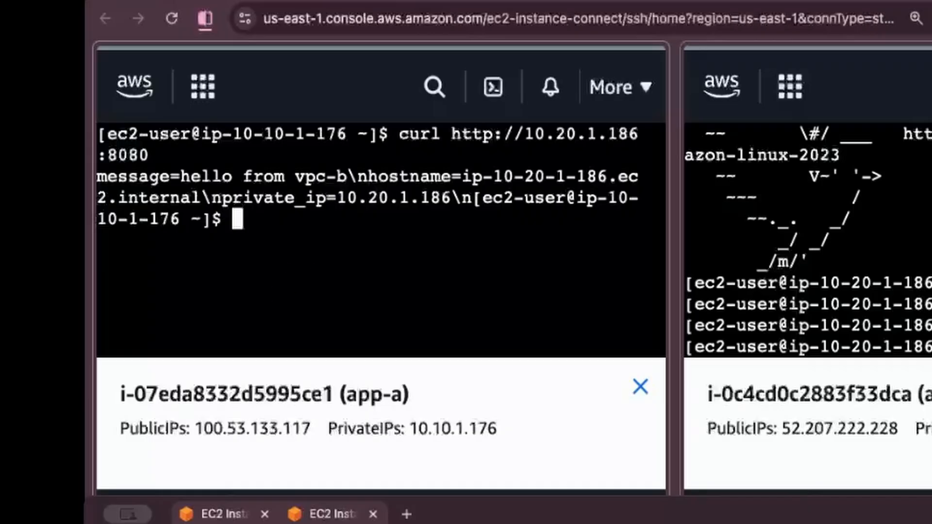
type("curl htpt")
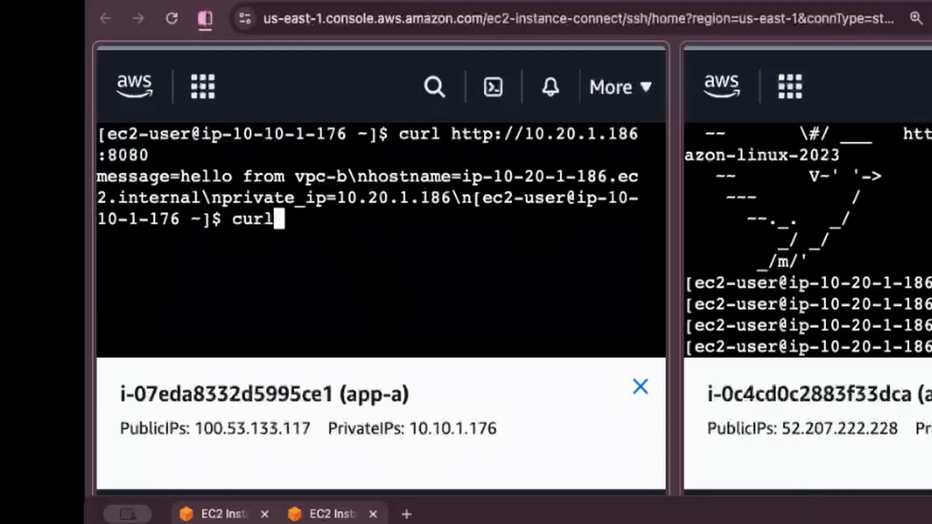
key("BackSpace")
key("BackSpace")
type("tp://")
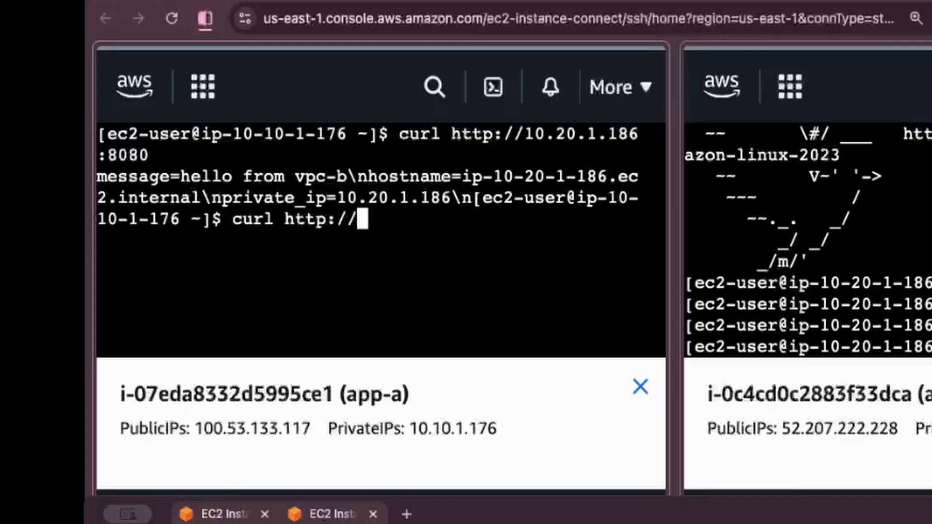
type("10.30")
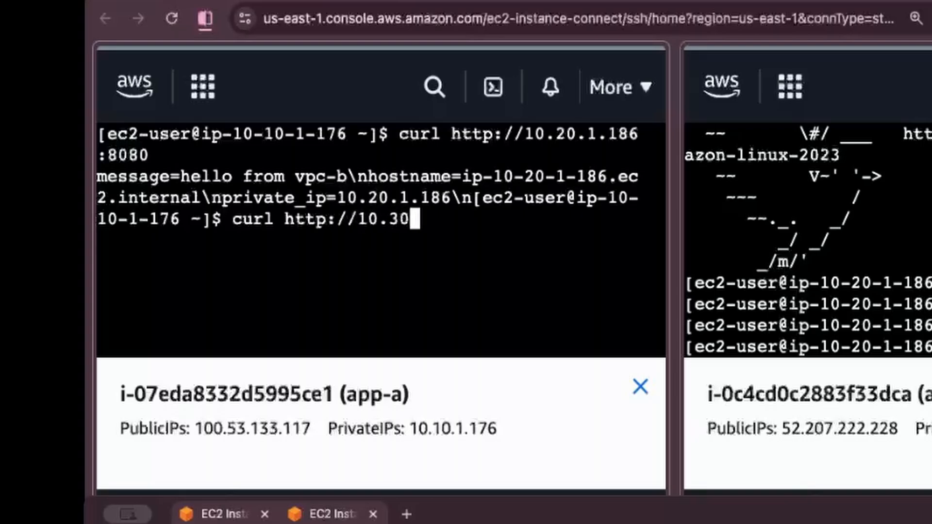
type(".1.137")
key("BackSpace")
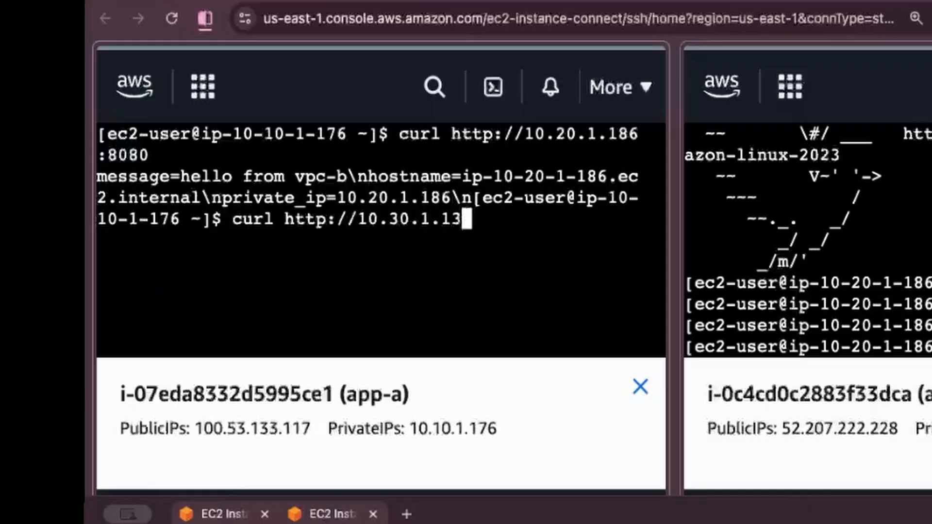
type("9:8080")
key("Return")
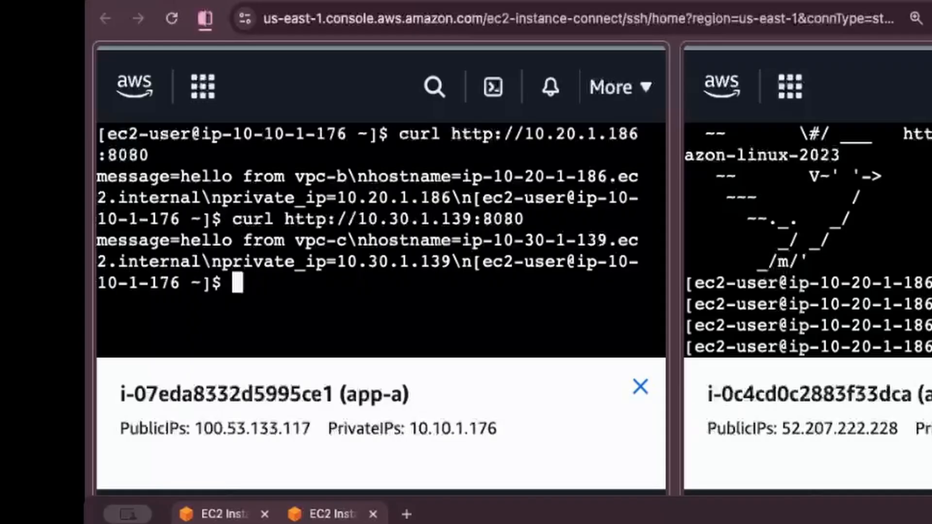
type("curl http:///")
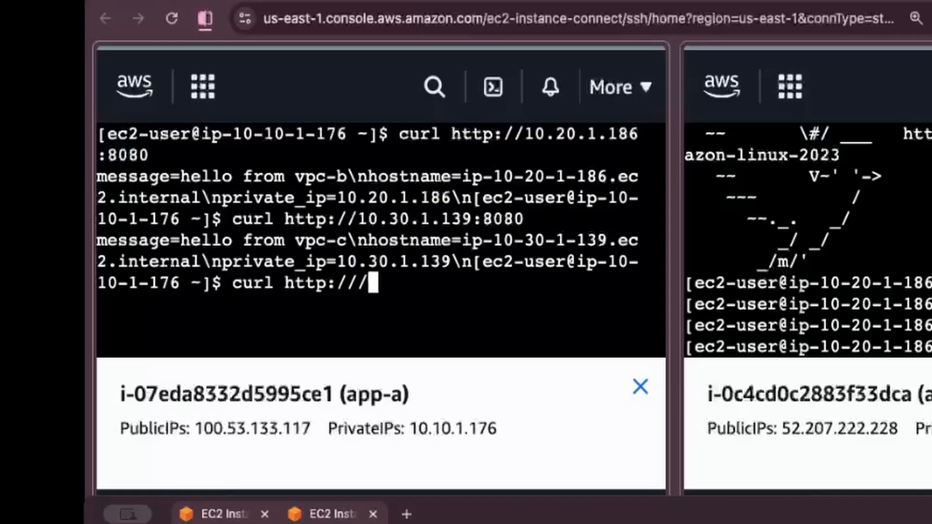
key("BackSpace")
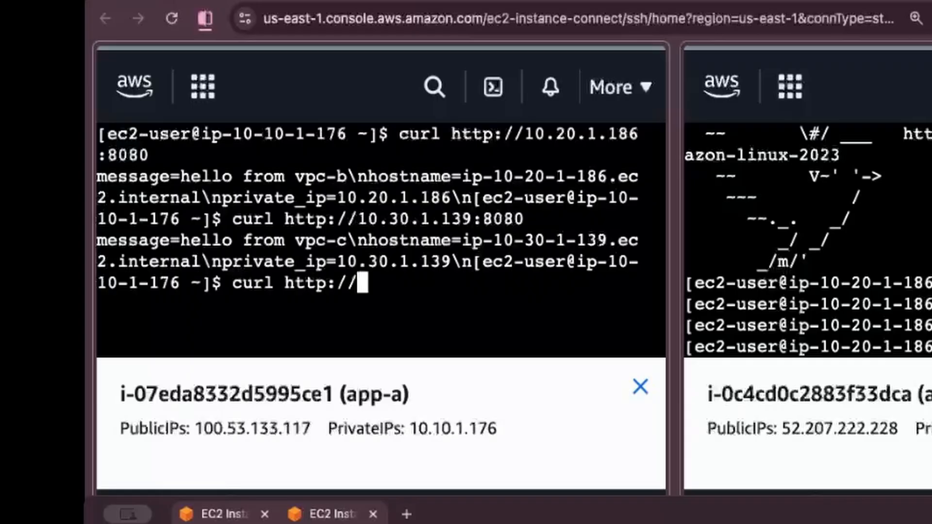
type("10.40")
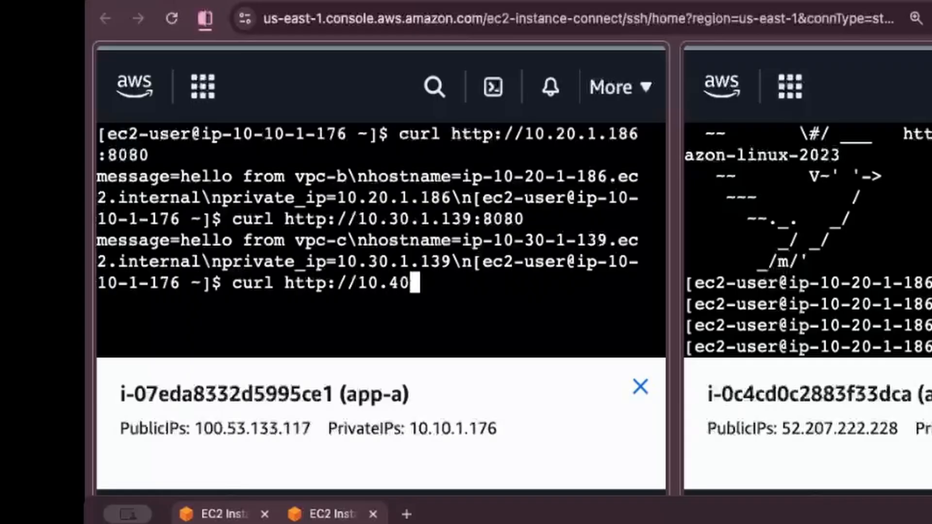
type(".1.123:8080")
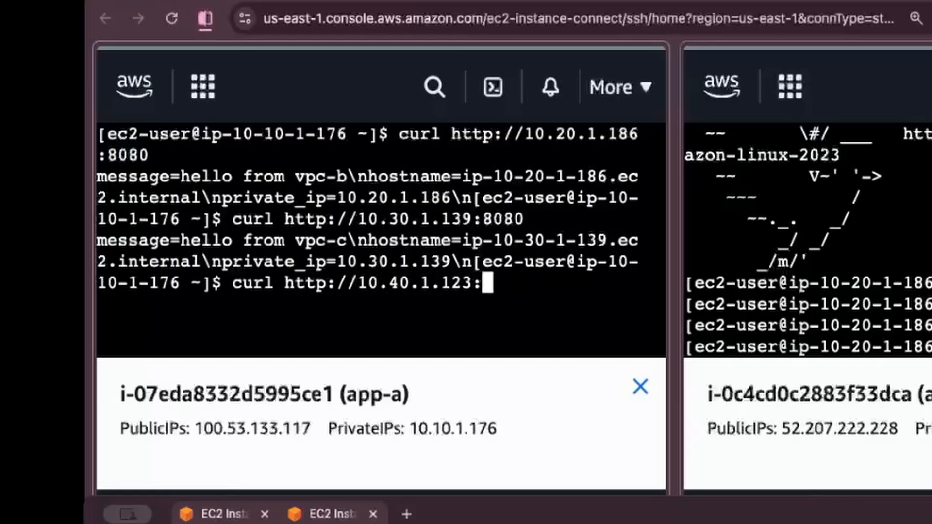
key("Return")
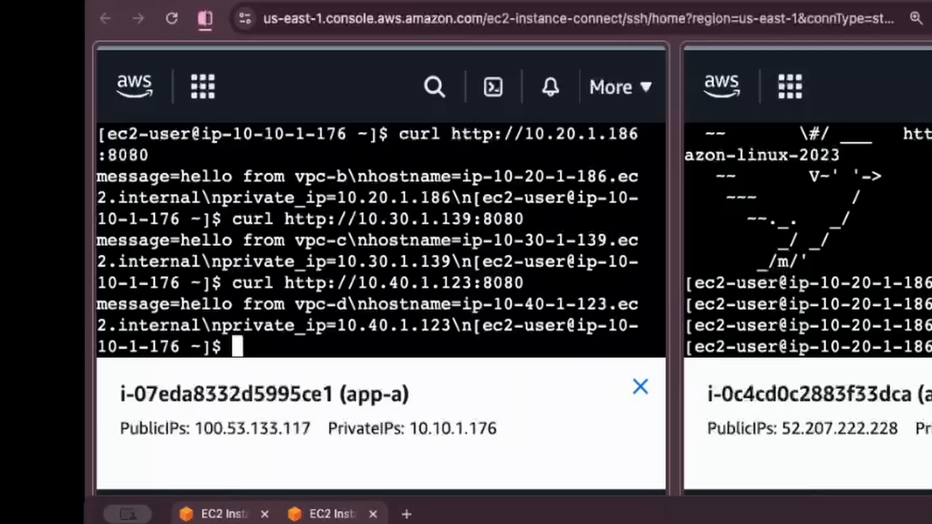
left_click(909, 245)
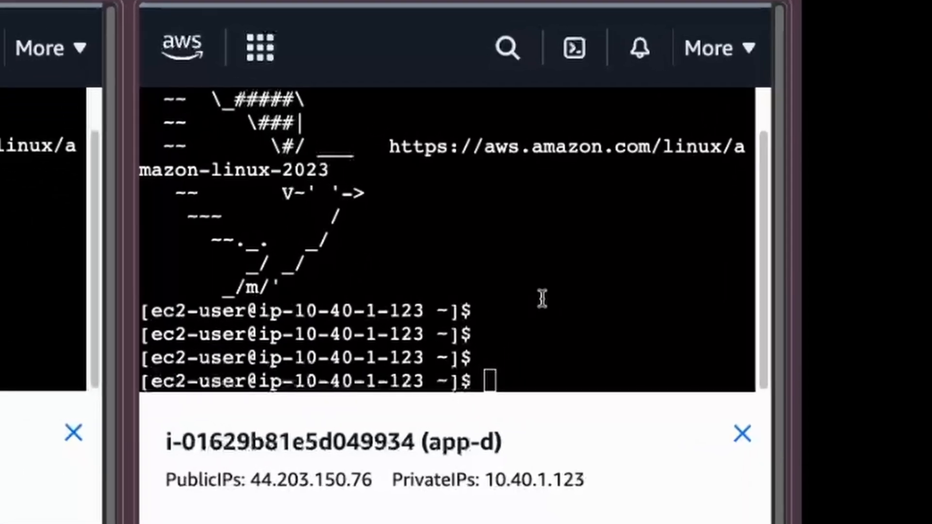
left_click(562, 326)
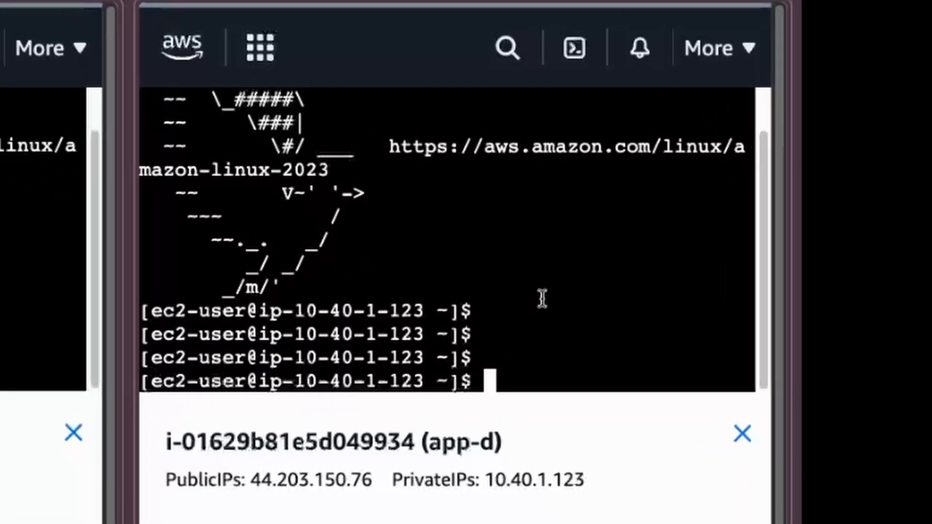
type("curl http://")
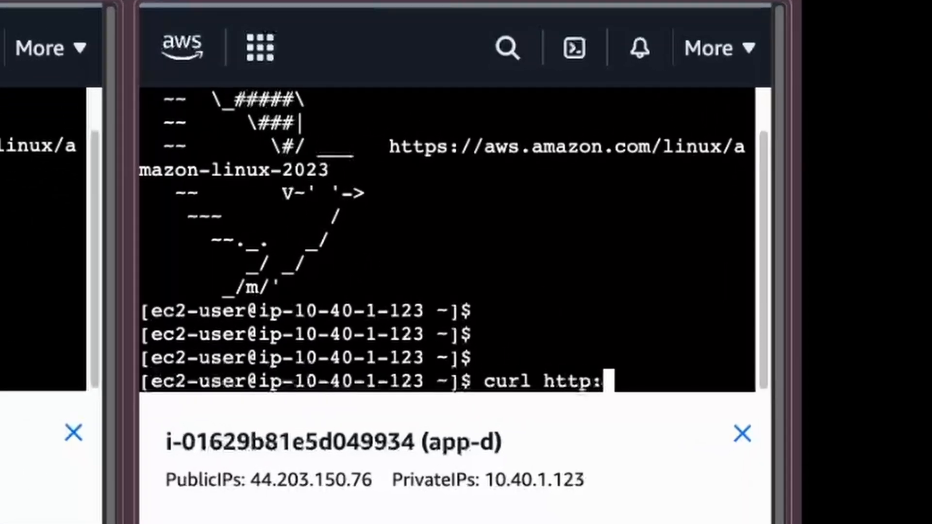
type("10.1")
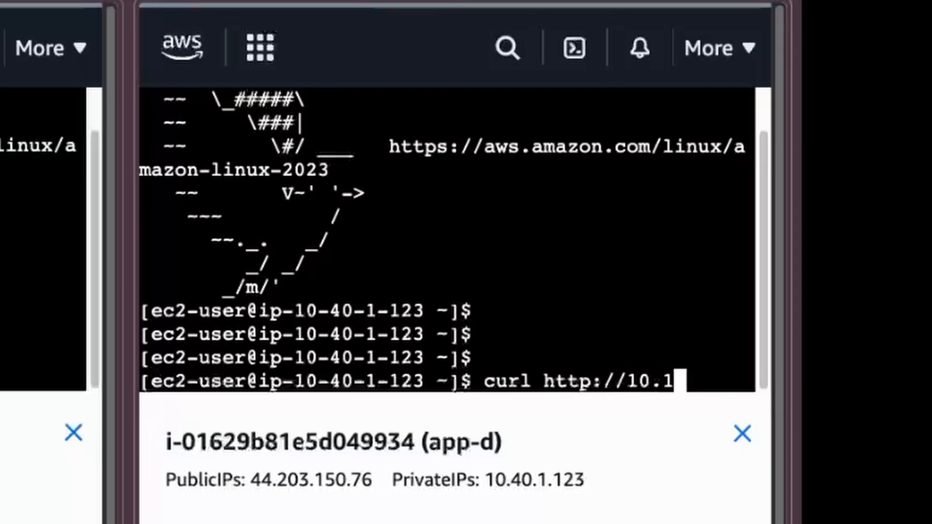
type("0.1.176:")
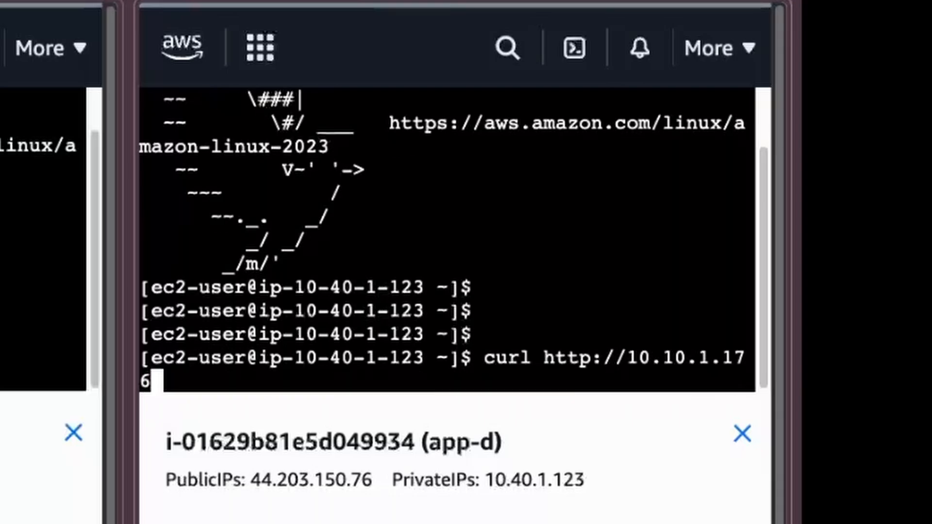
type("8080")
key("Return")
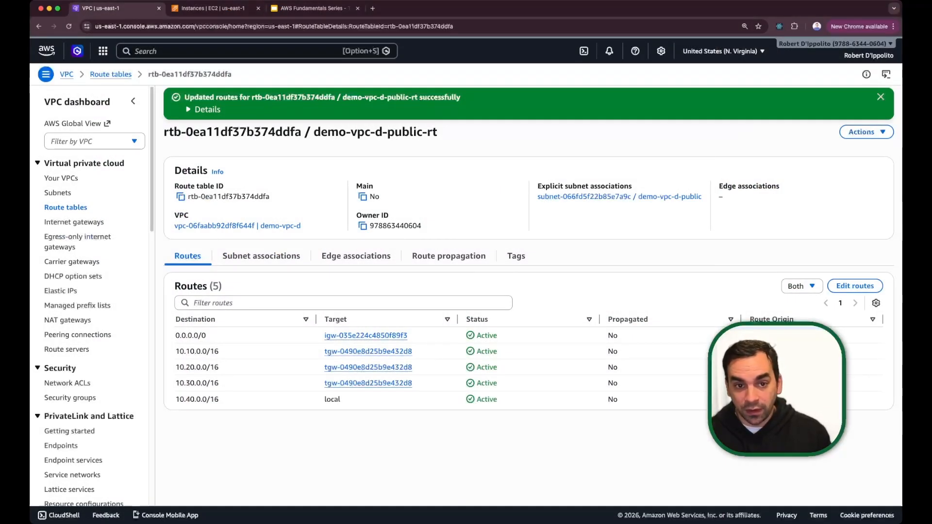
Return to the VPC dashboard and view the associations of the transit gateway route table my-transit-gateway-route-table-1
left_click(77, 102)
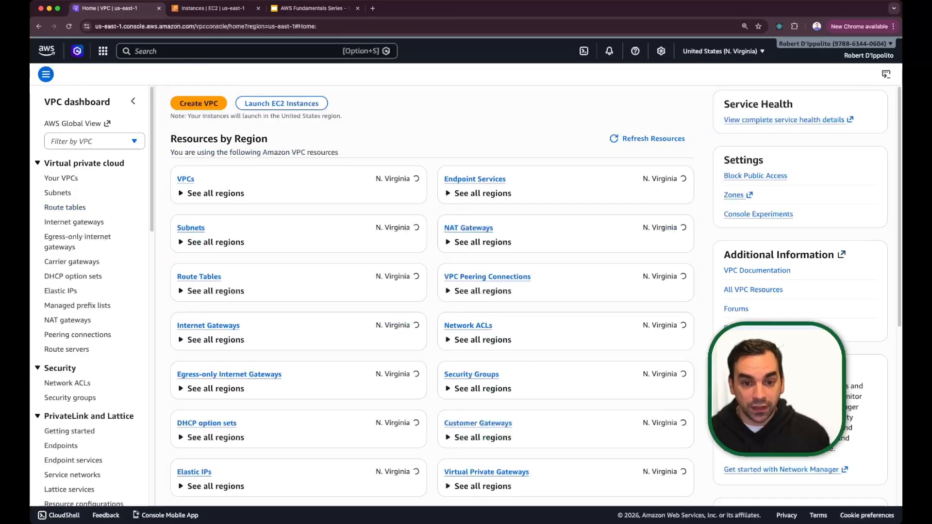
scroll(90, 291, "down", 7)
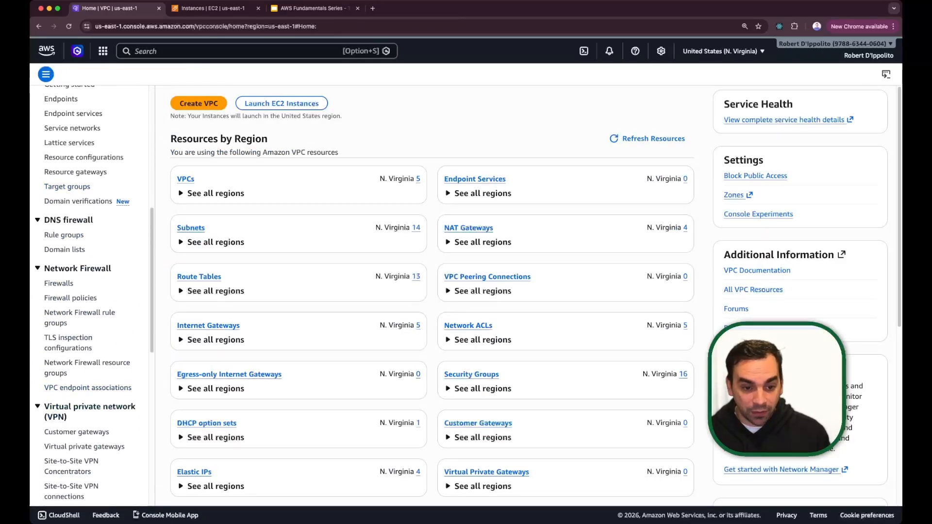
scroll(90, 339, "down", 4)
left_click(82, 485)
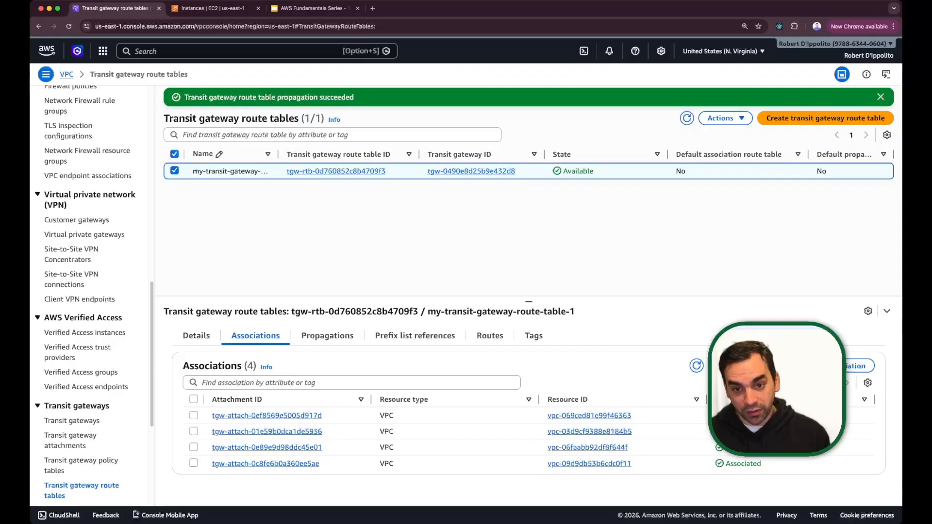
Examine the transit gateway attachments with their full names shown, including the details of transit-gateway-attachment-vpc-c
left_click(267, 415)
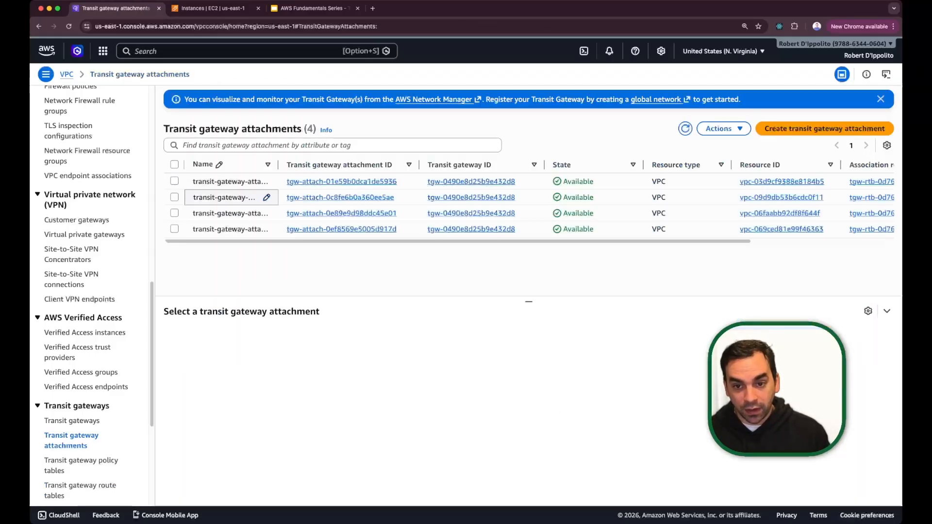
left_click_drag(278, 164, 346, 164)
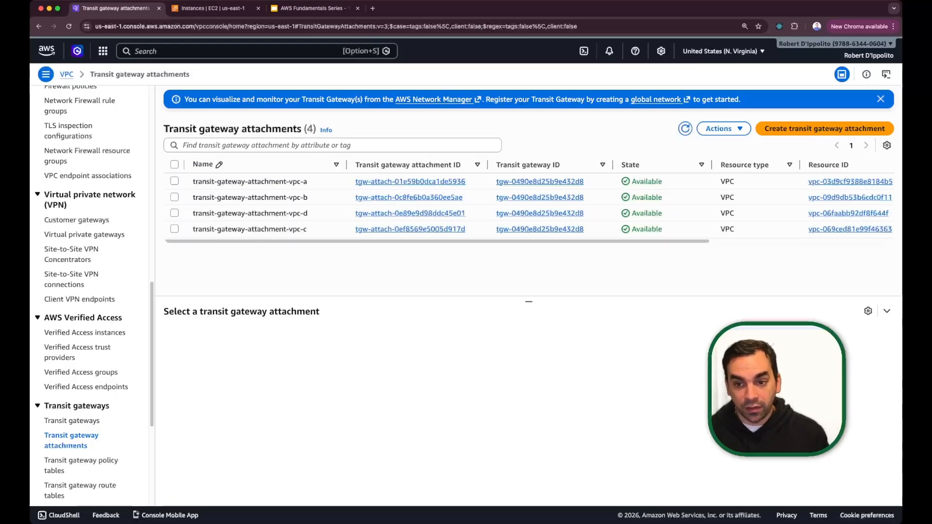
left_click(410, 229)
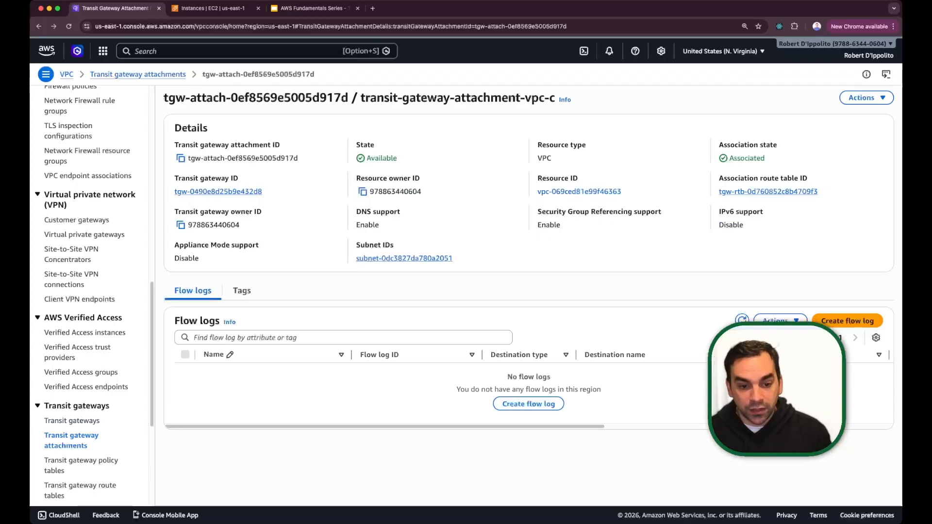
left_click(71, 441)
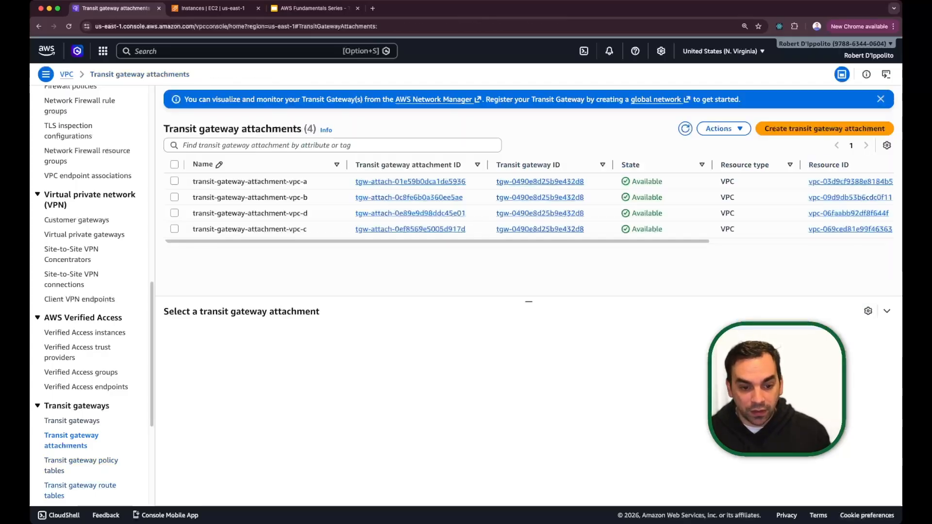
Delete the association of VPC A's attachment, tgw-attach-01e59b0dca1de5936, from the transit gateway route table my-transit-gateway-route-table-1
left_click(80, 487)
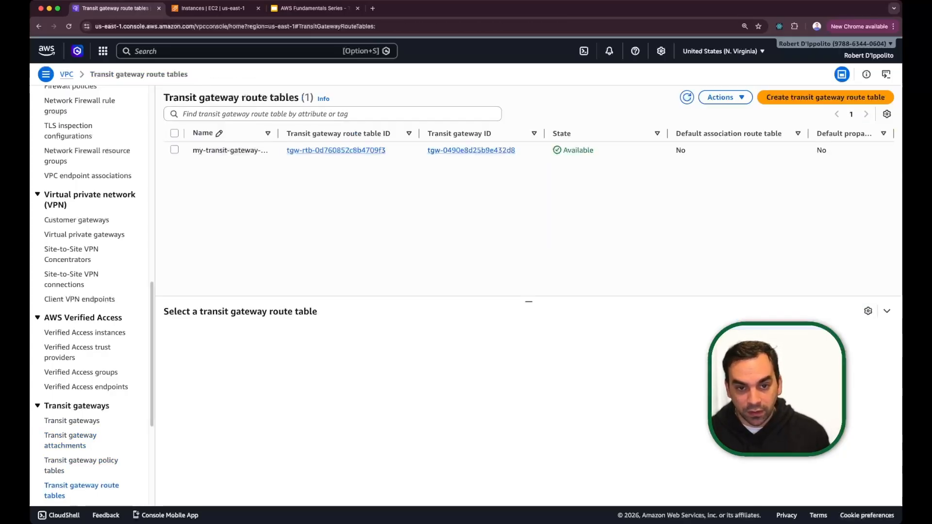
left_click(174, 150)
left_click(255, 336)
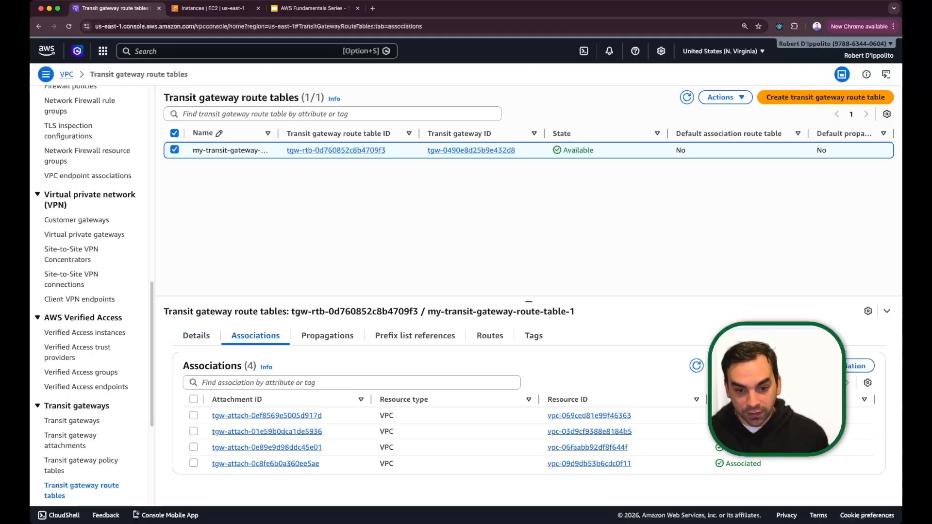
left_click(194, 431)
left_click(749, 366)
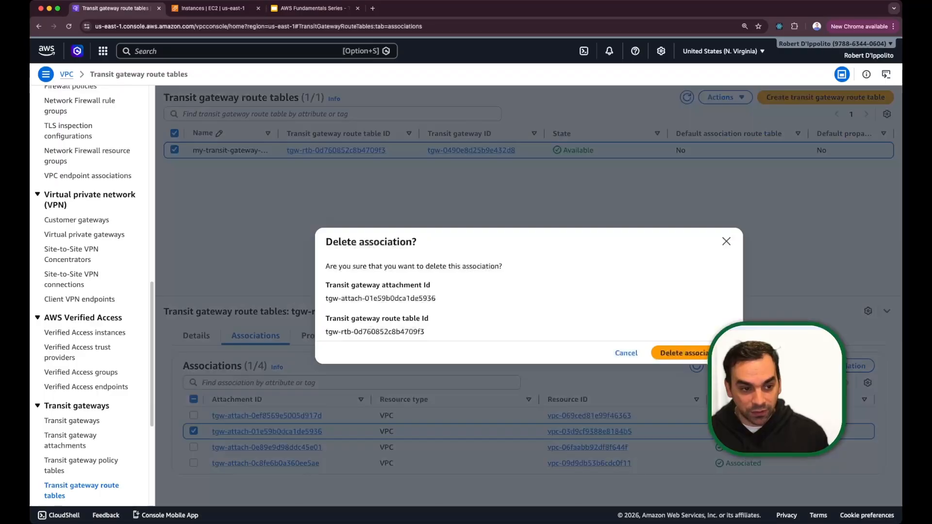
left_click(693, 353)
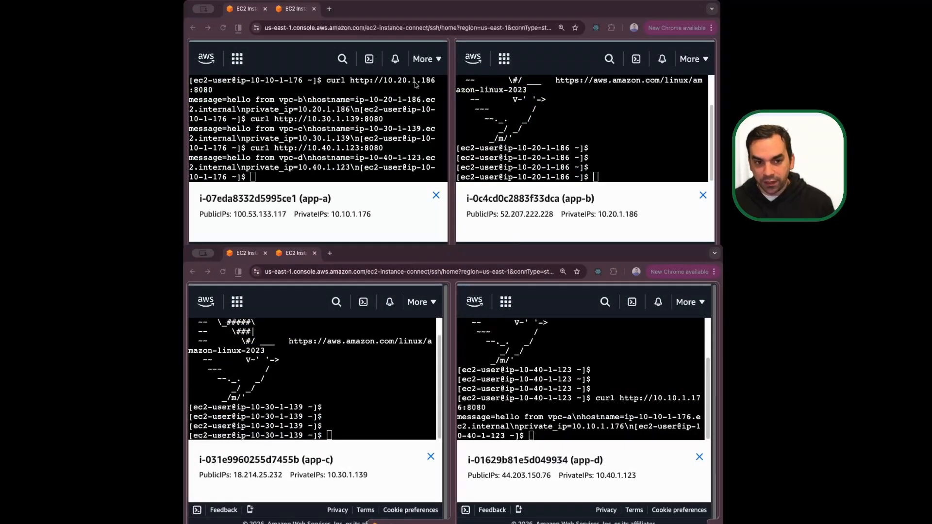
left_click(596, 177)
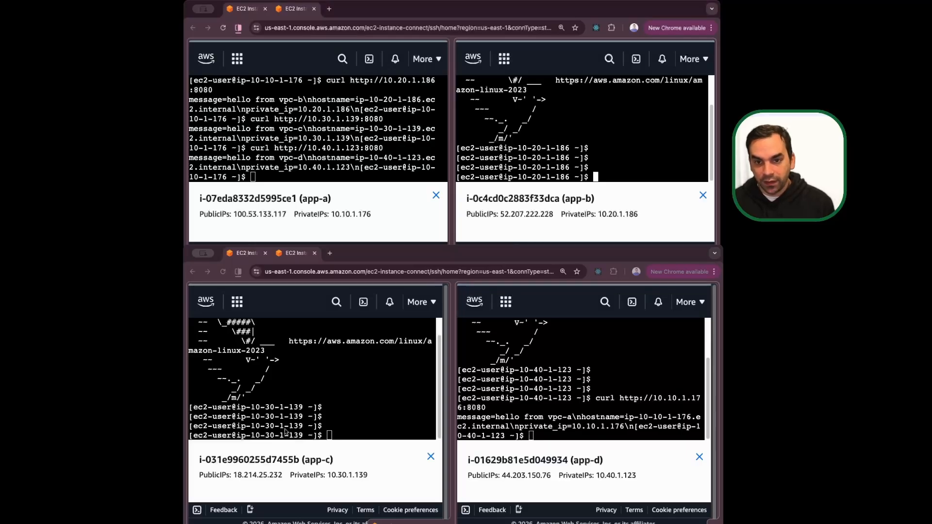
left_click(337, 426)
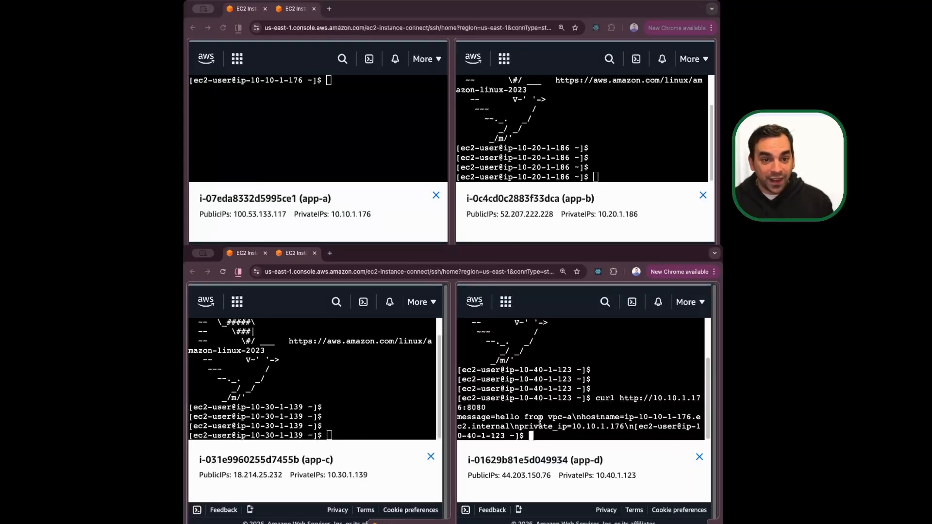
type("clear")
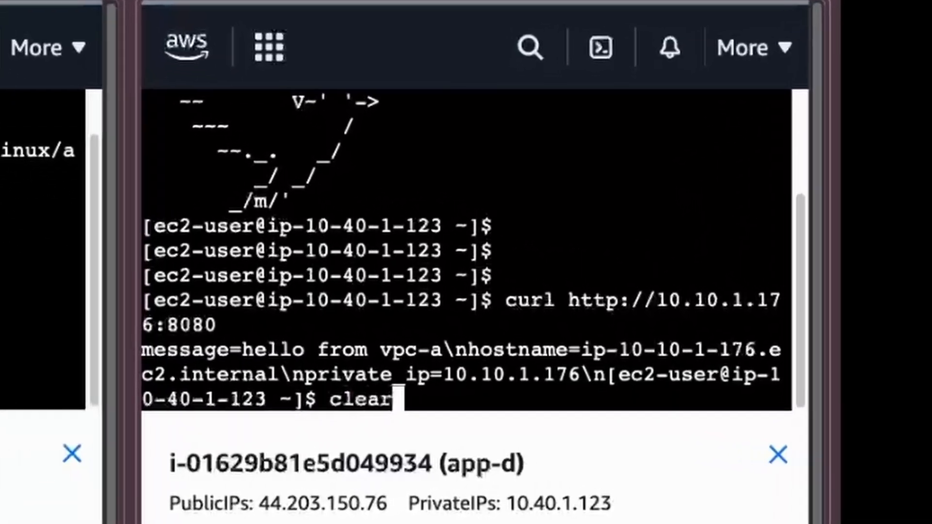
key("Return")
key("Up")
key("Up")
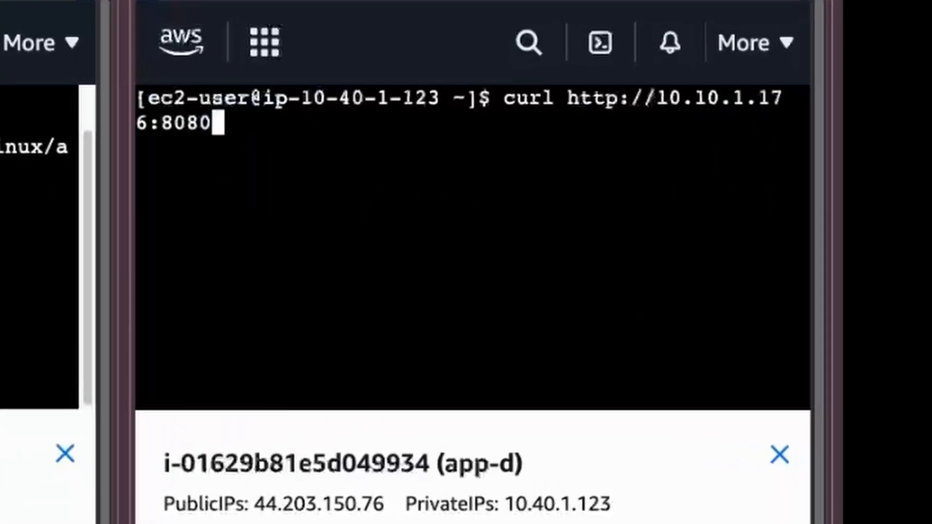
key("Return")
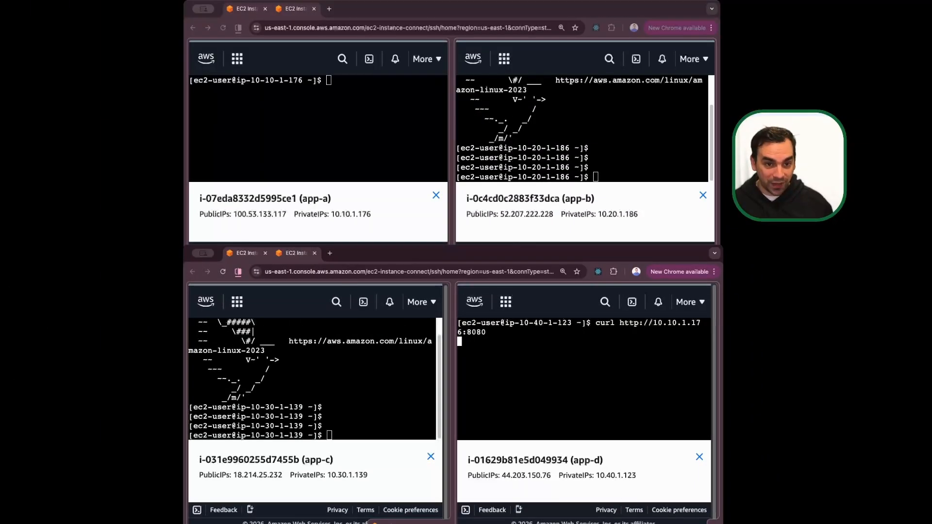
left_click(334, 150)
key("Up")
key("Return")
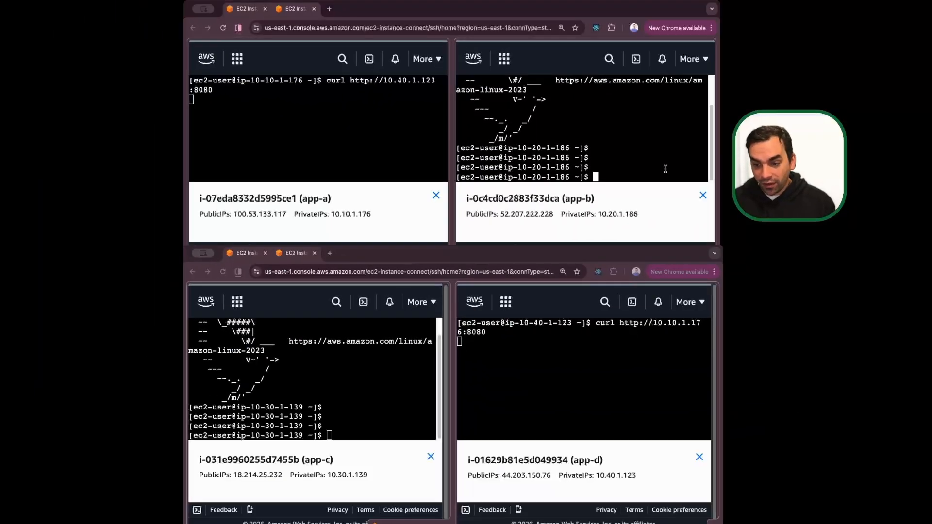
In the app-b instance's terminal, test the app-a web service with curl 10.10.1.176:8080
type("curl ")
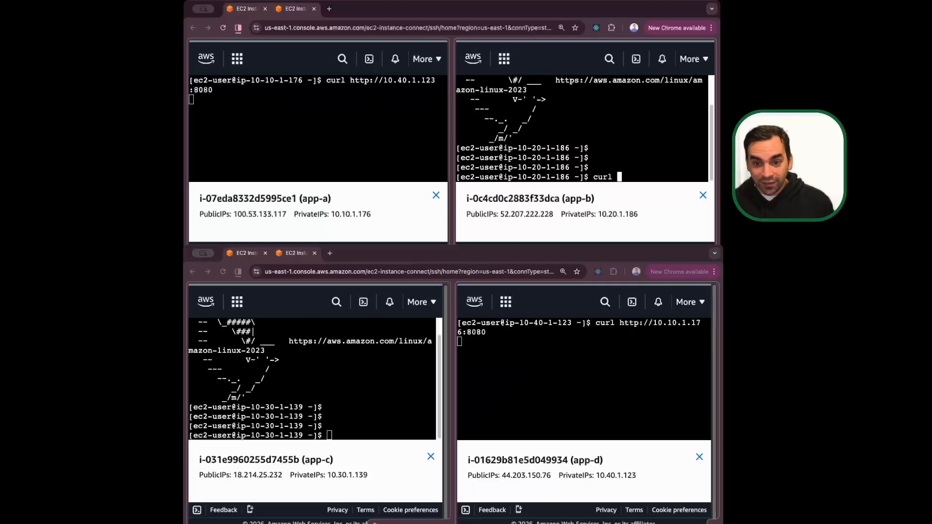
type("10.10")
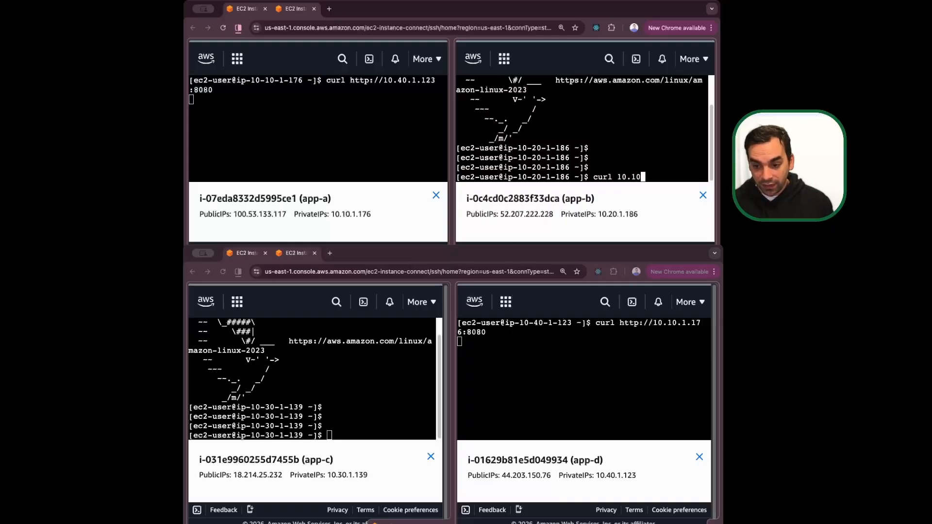
type(".1.176")
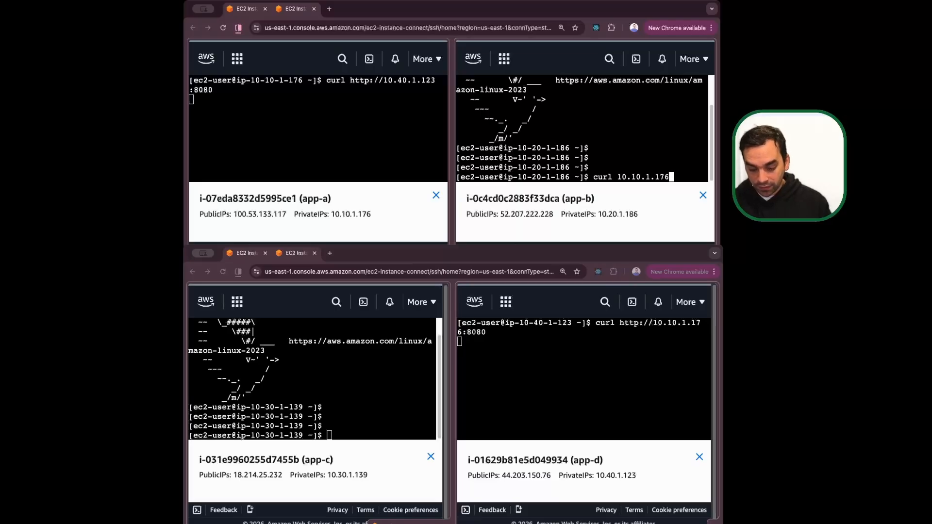
type(":8080")
key("Return")
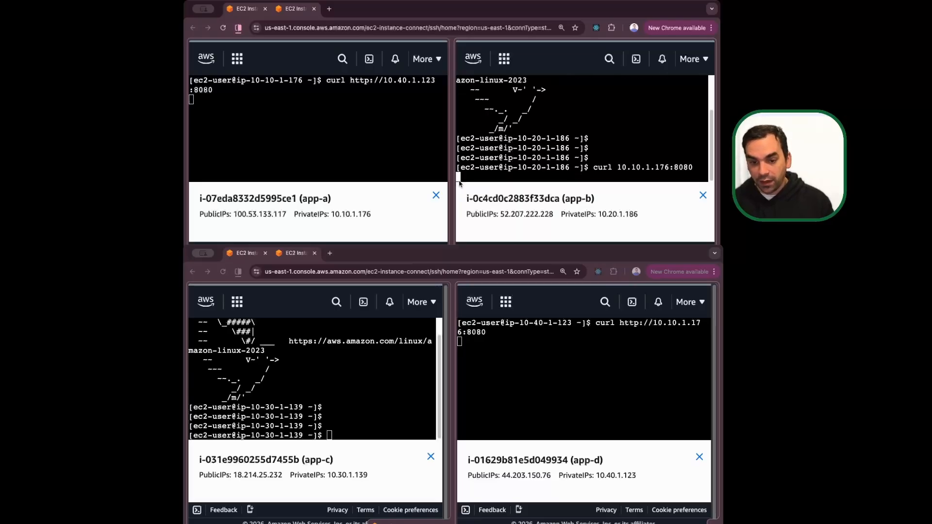
left_click(325, 395)
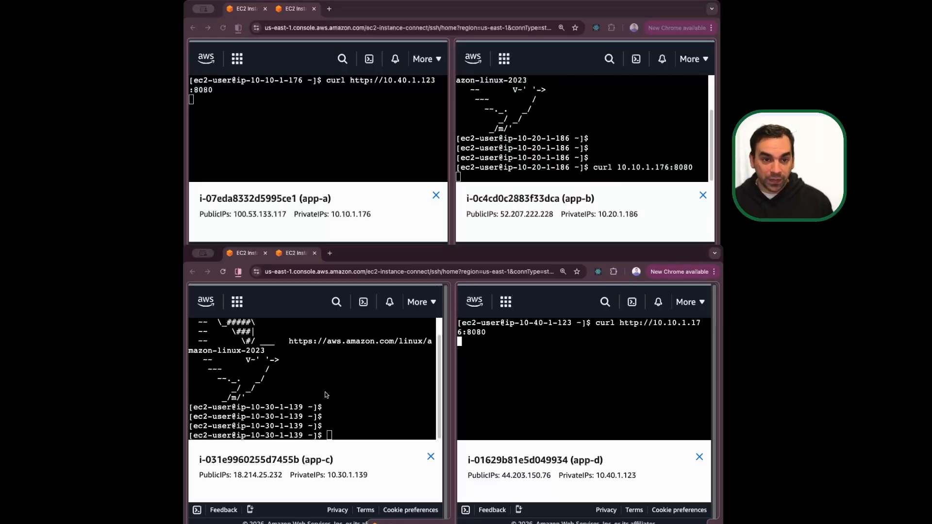